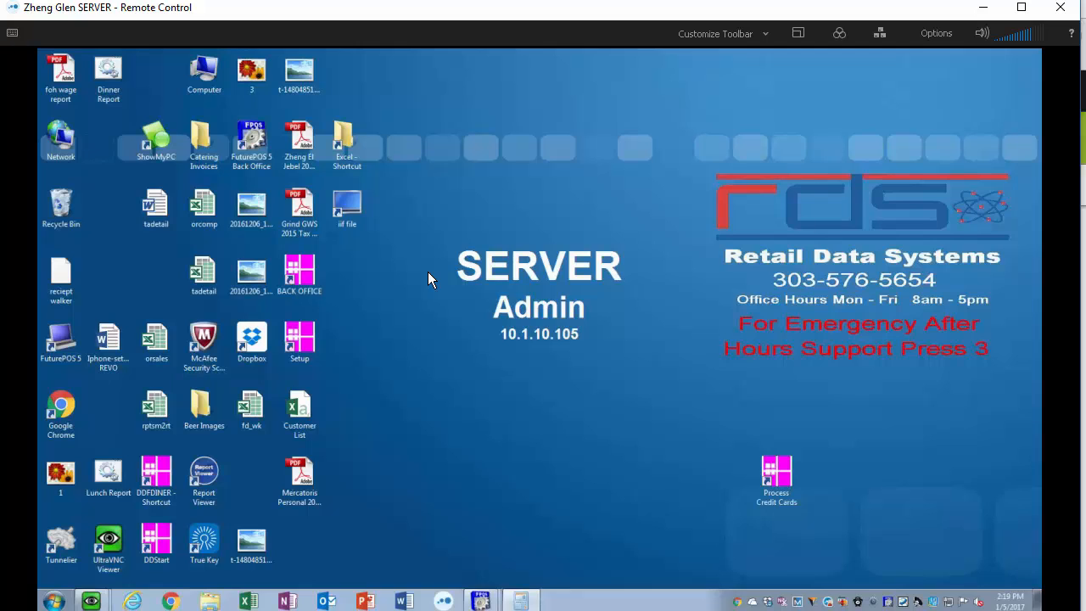
- Open the Back Office program and start Process Utilities
double_click(307, 265)
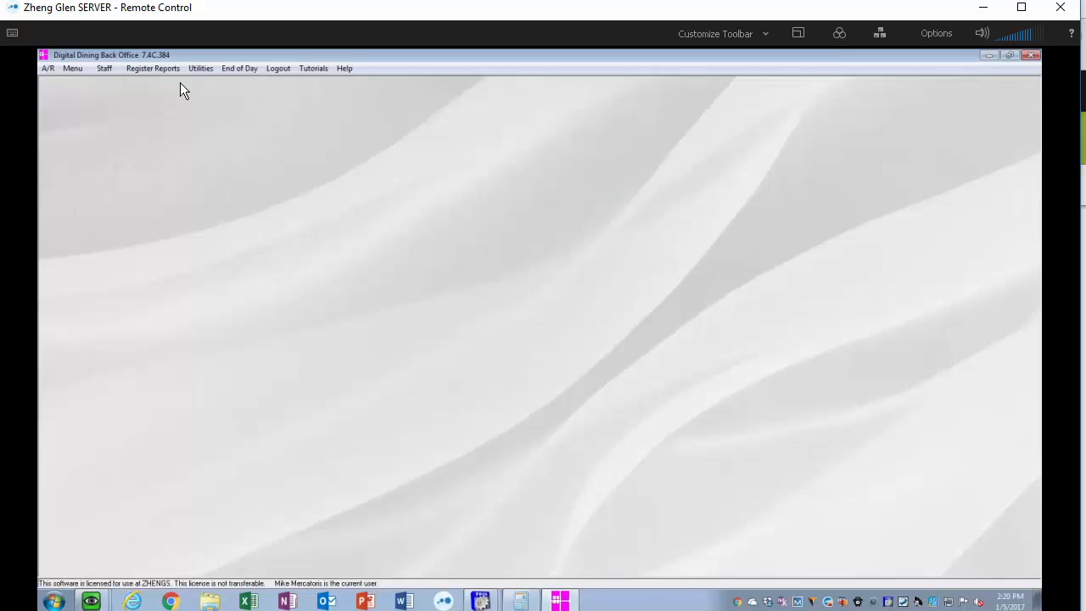
click(201, 69)
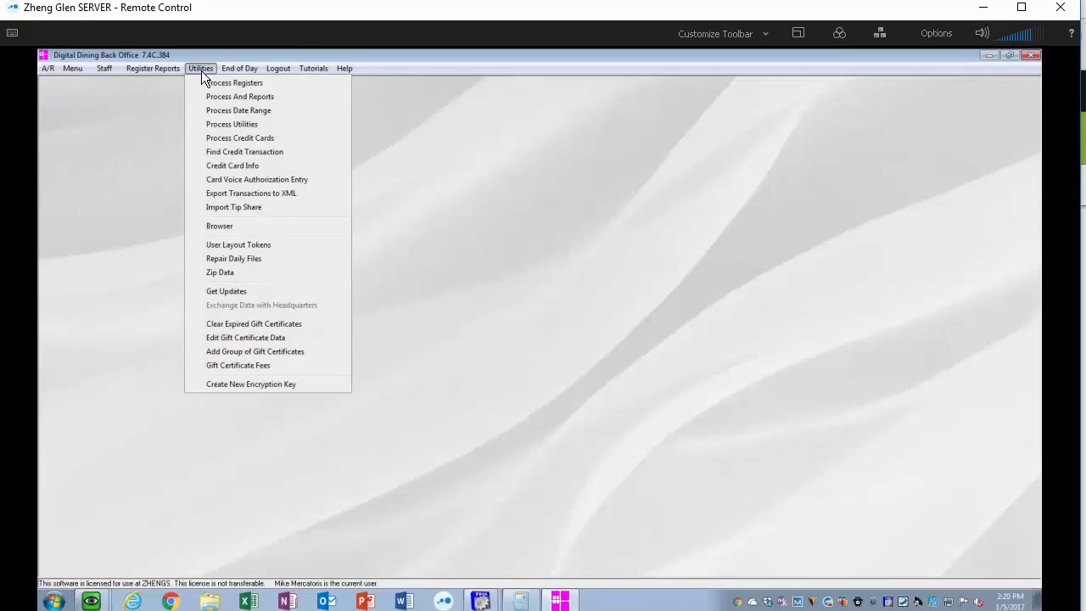
click(231, 123)
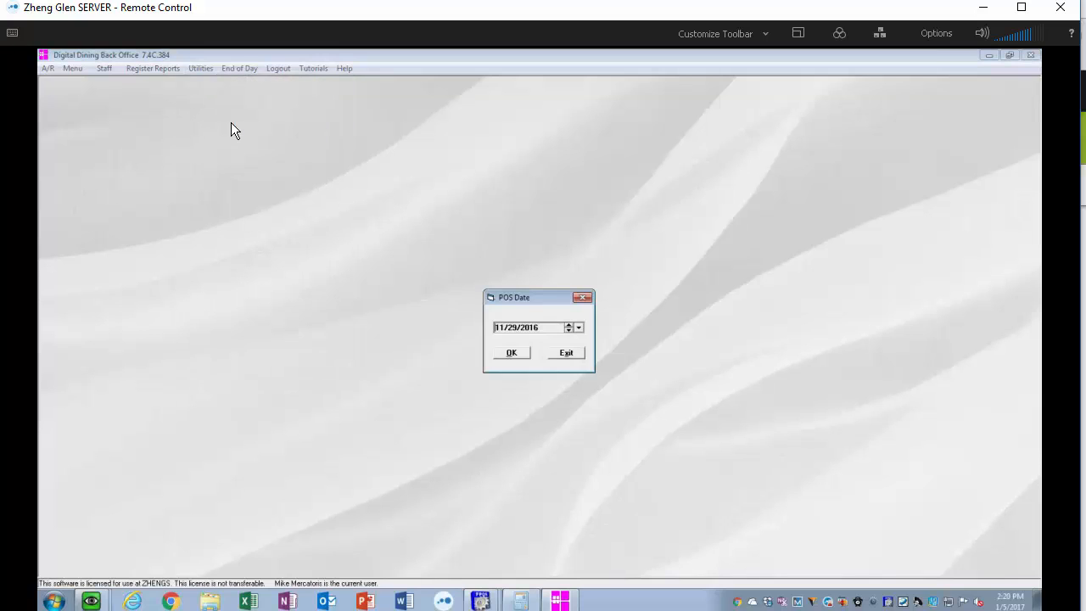
- Set the POS date to 01/04/2017 in the calendar and confirm to open the register
click(577, 329)
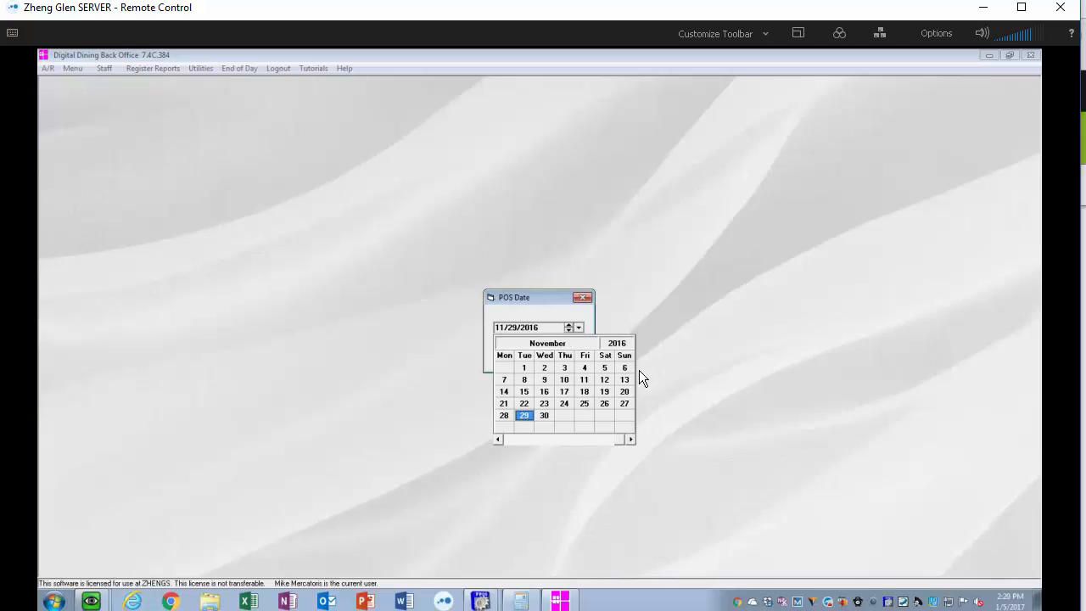
click(630, 440)
click(629, 440)
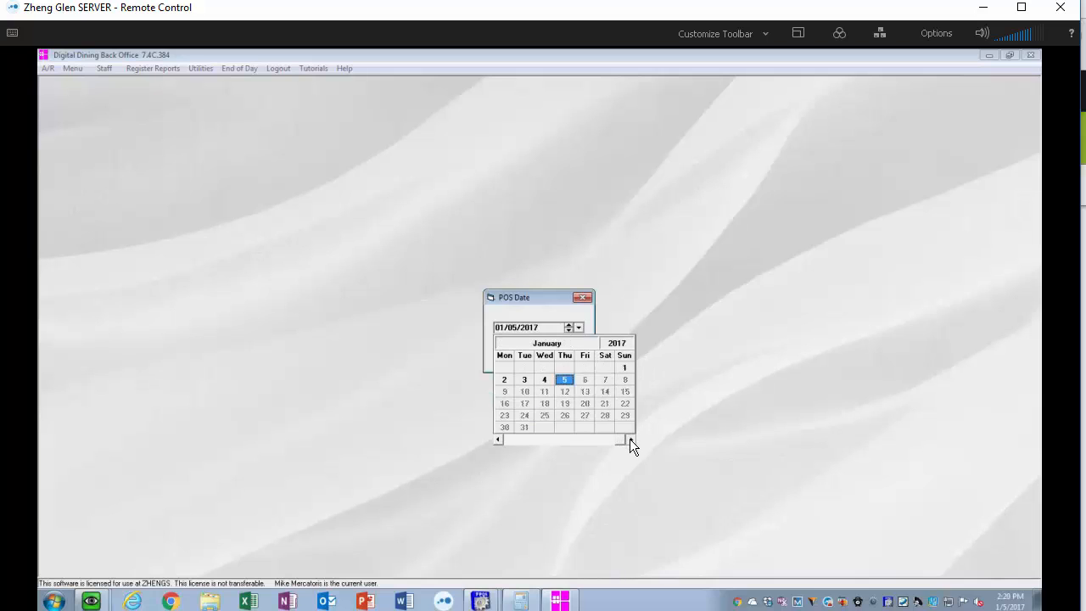
click(541, 377)
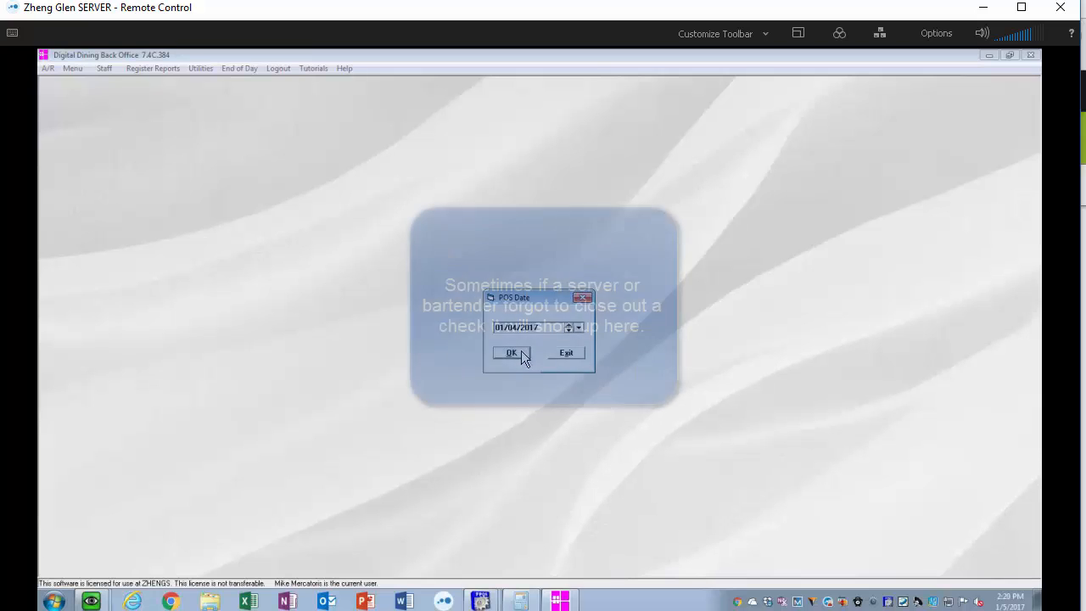
click(521, 351)
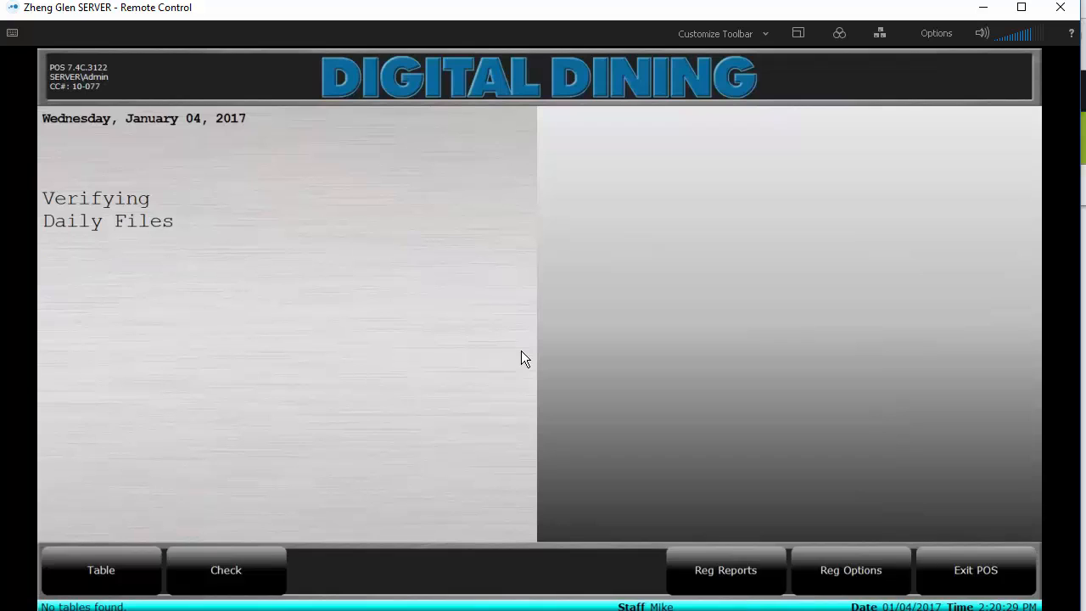
- Start an Enter Deposit transfer from staff ID 901 with the Night deposit type
click(872, 587)
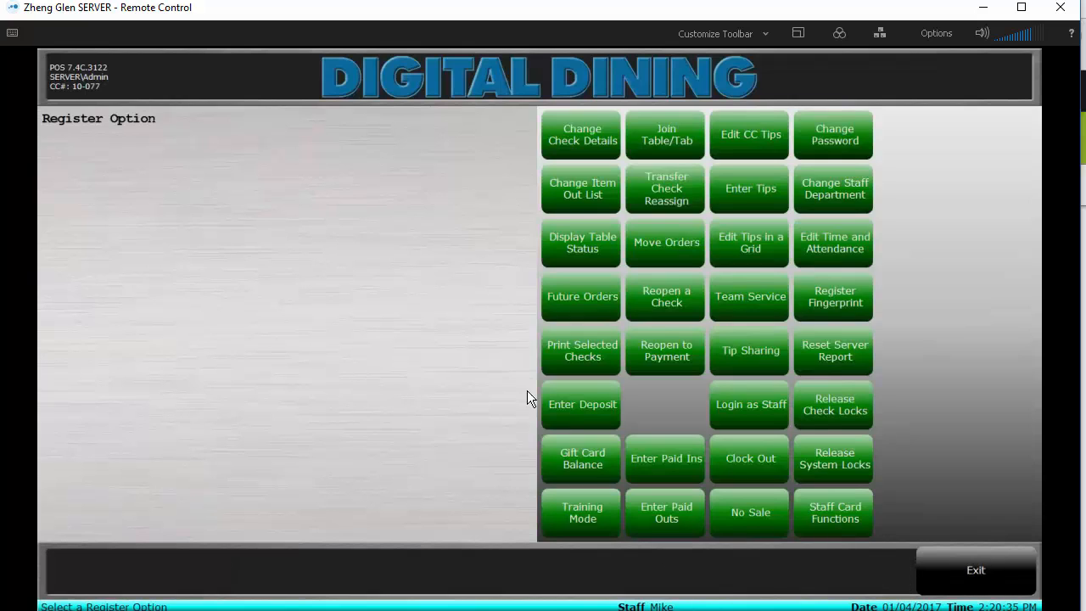
click(594, 405)
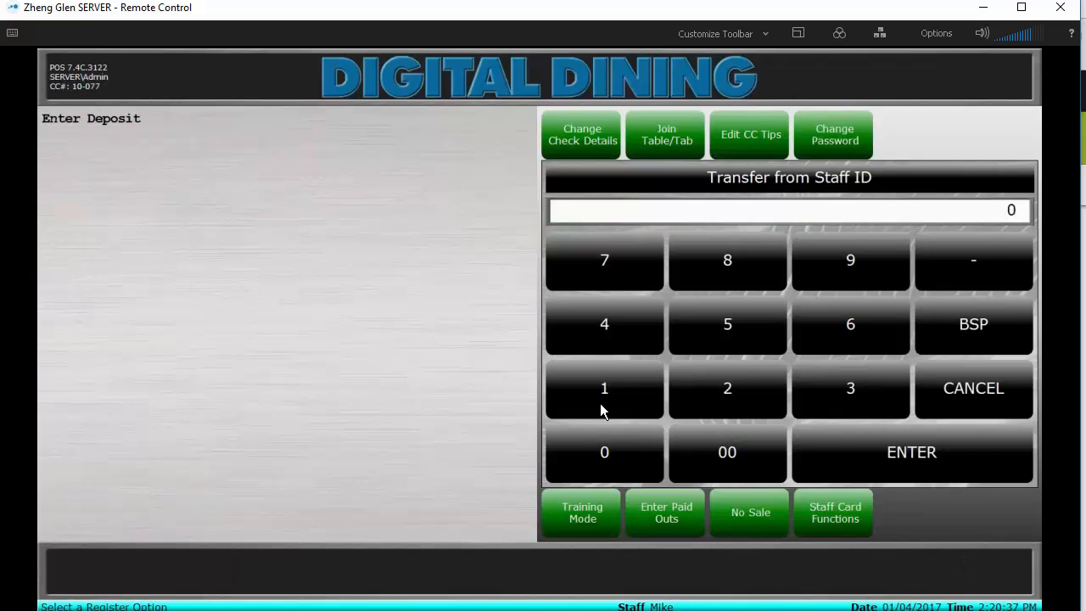
text(901)
click(923, 452)
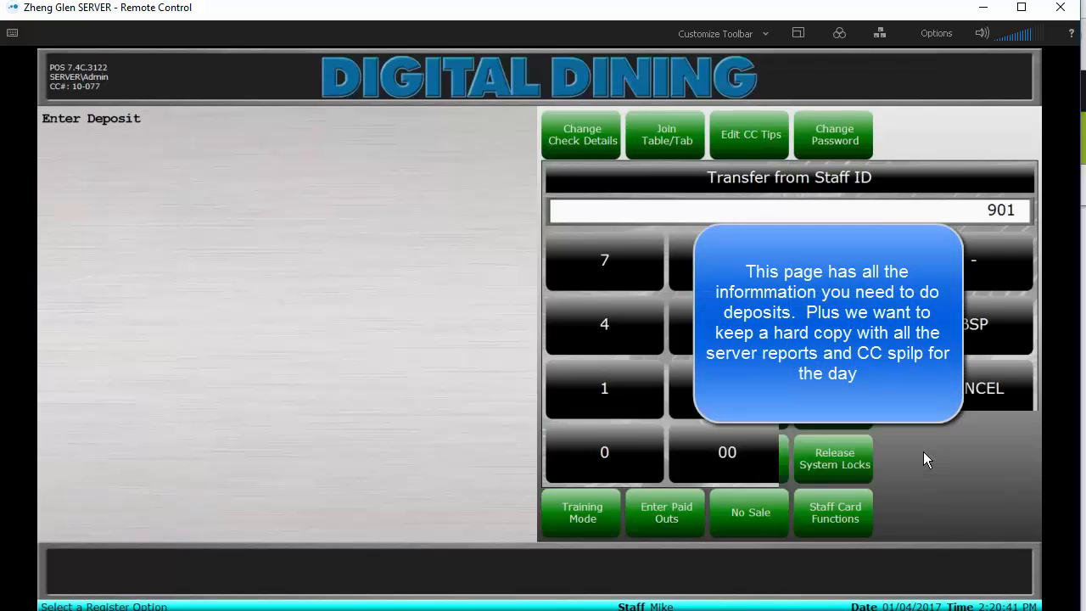
click(580, 254)
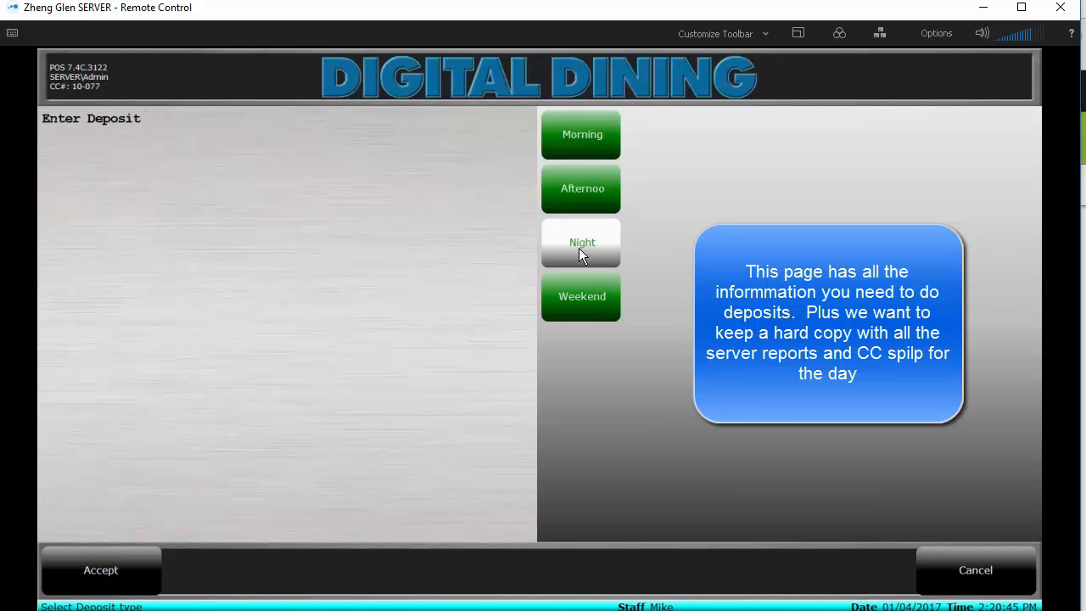
click(121, 571)
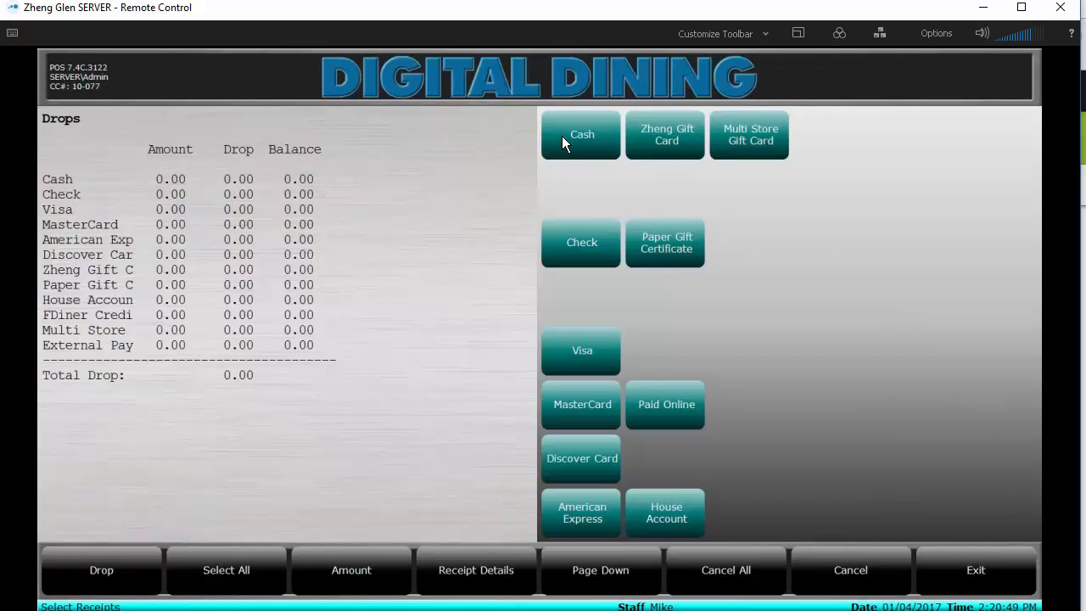
- Enter a cash drop of 357.30 and record the drop
click(591, 132)
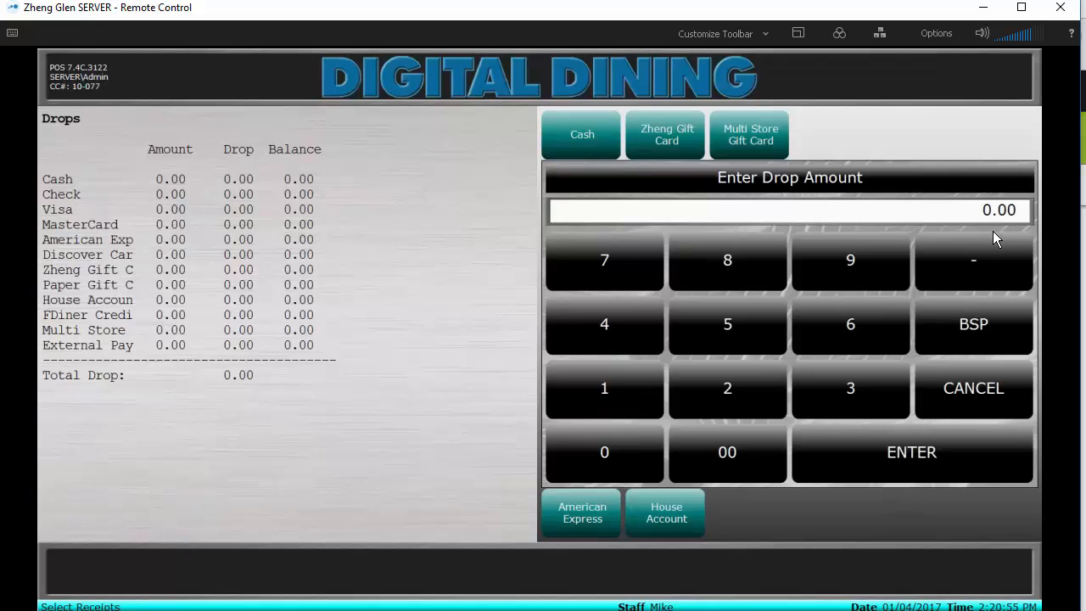
text(3.5)
text(7.30)
click(940, 455)
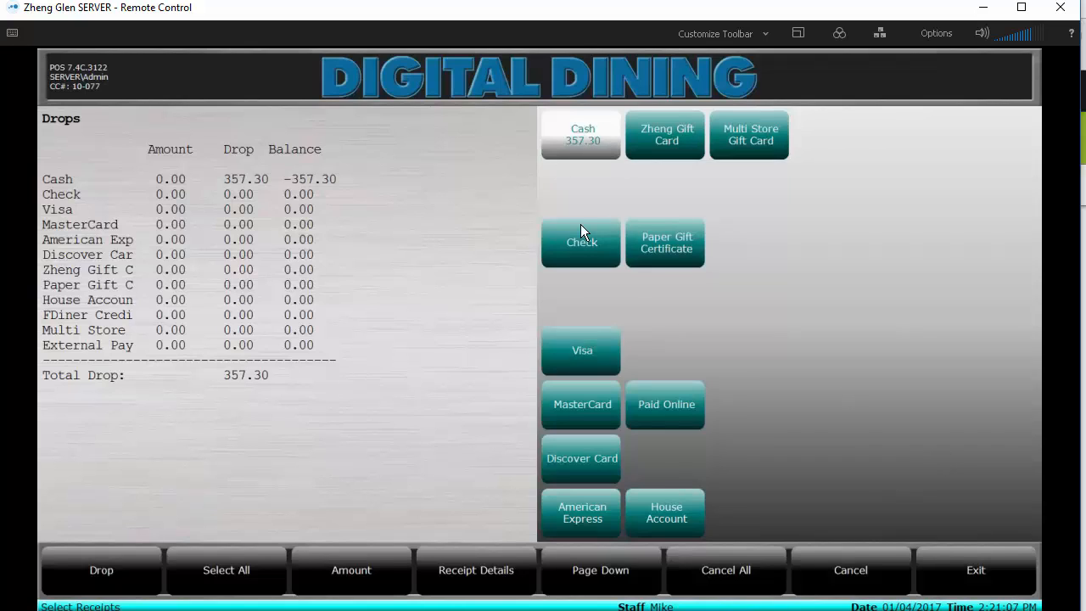
click(97, 561)
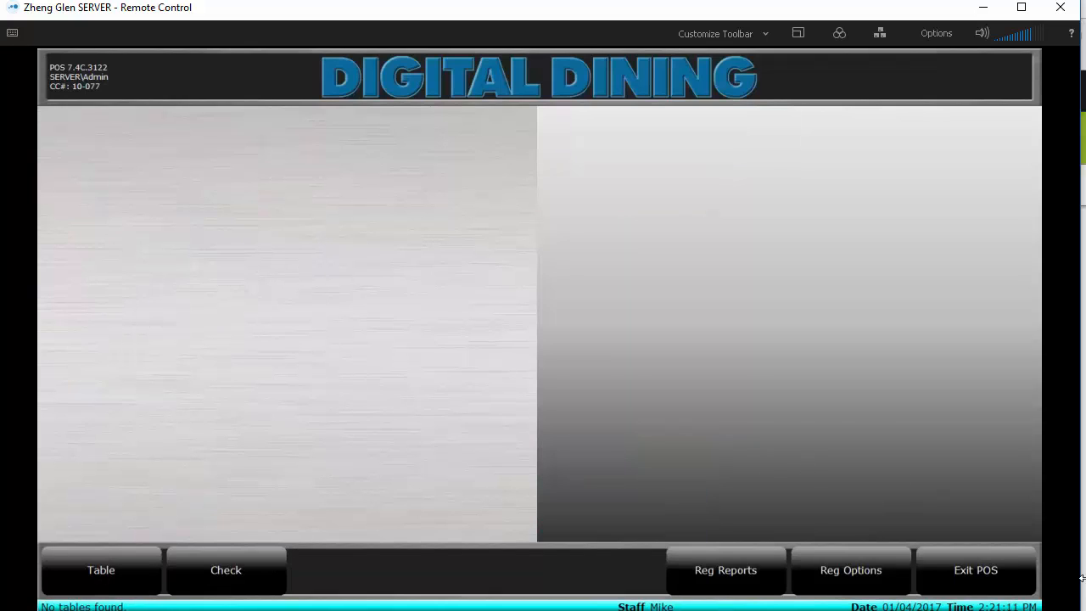
- Exit the POS, open General Reporting, and choose the Zheng DSR report for 01/04/2017
click(986, 582)
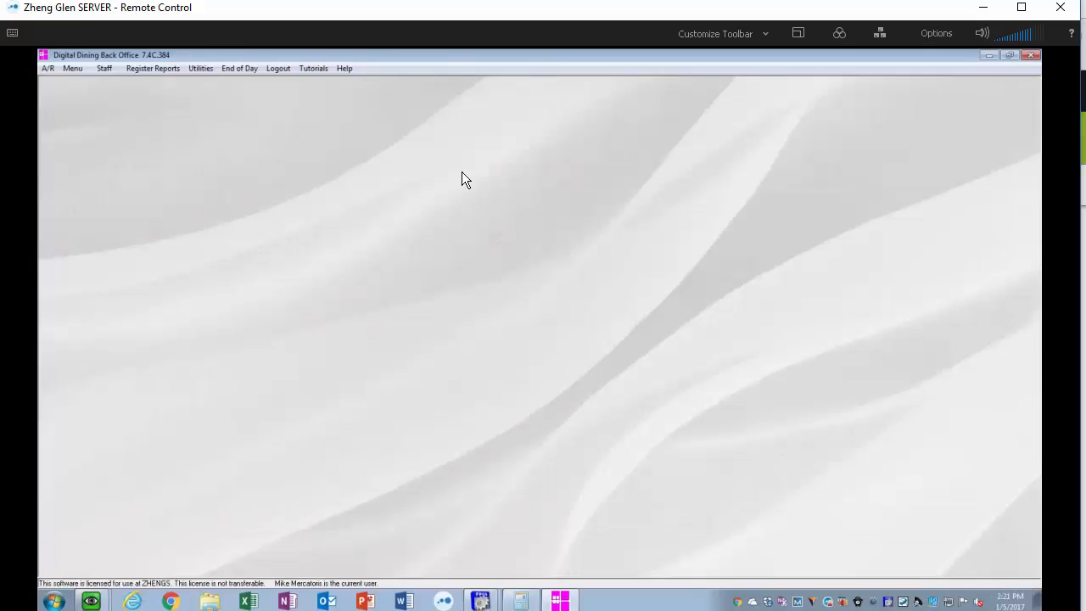
click(155, 70)
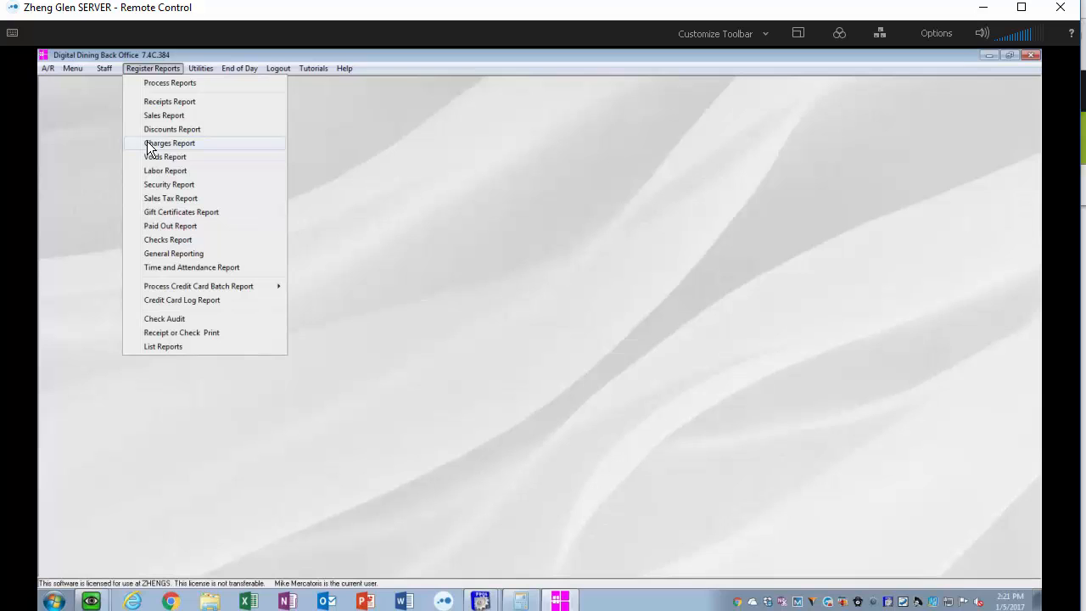
click(188, 254)
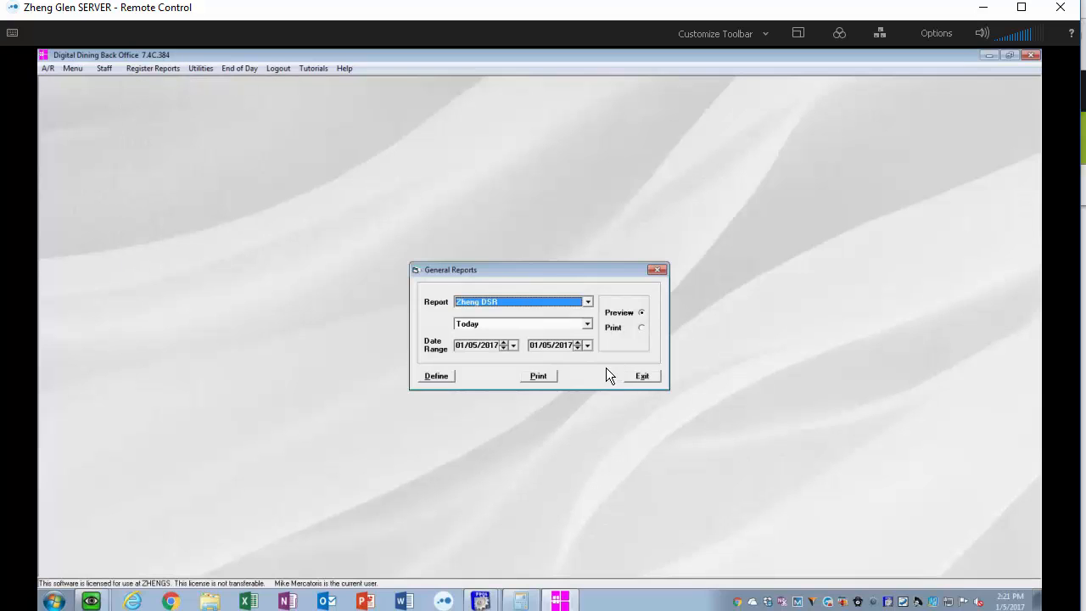
click(586, 302)
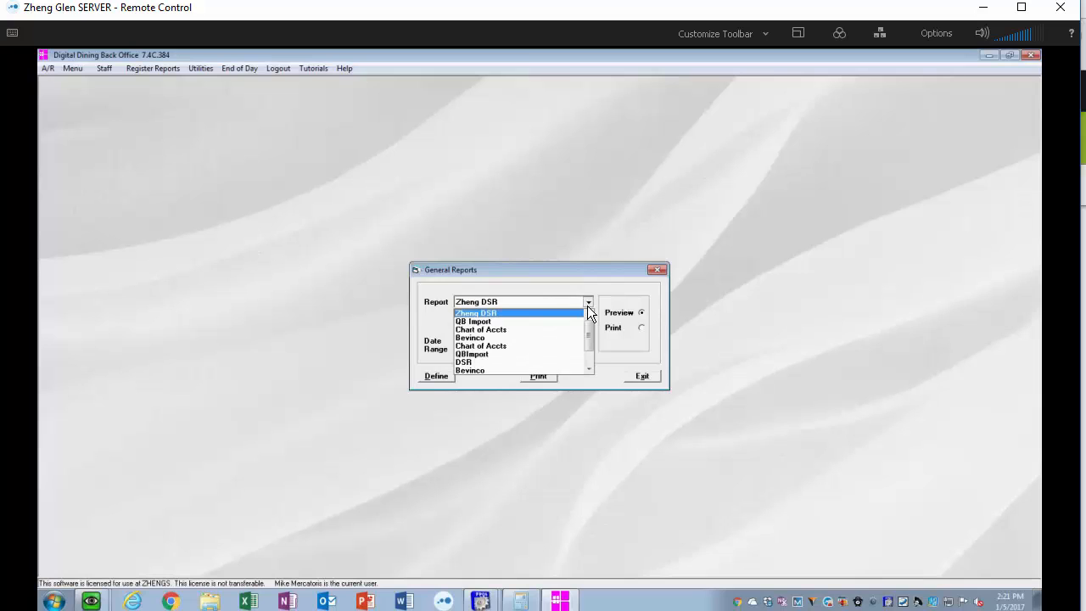
click(559, 313)
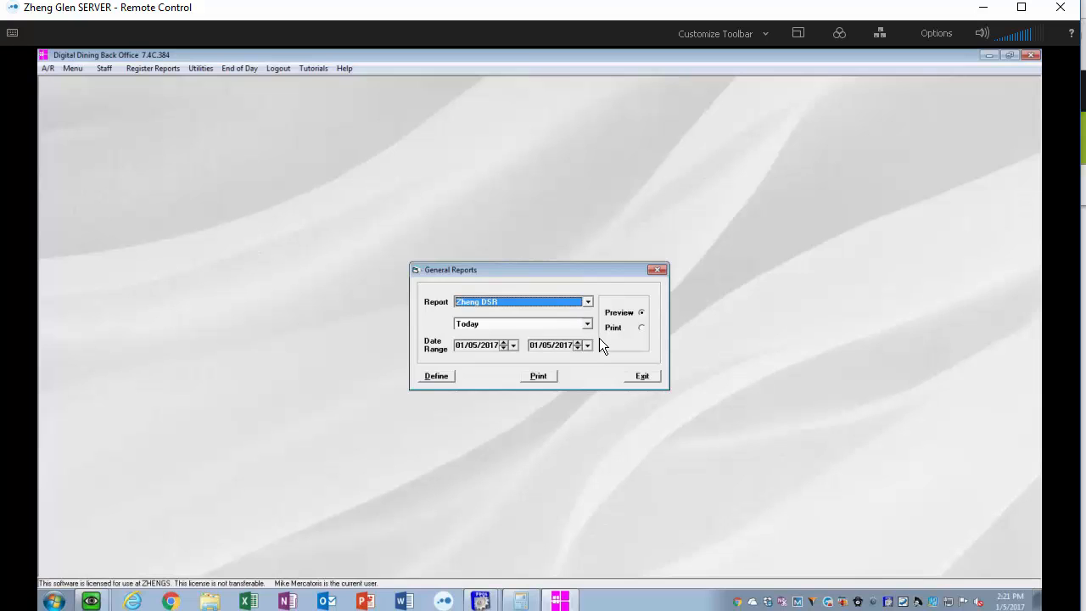
click(503, 347)
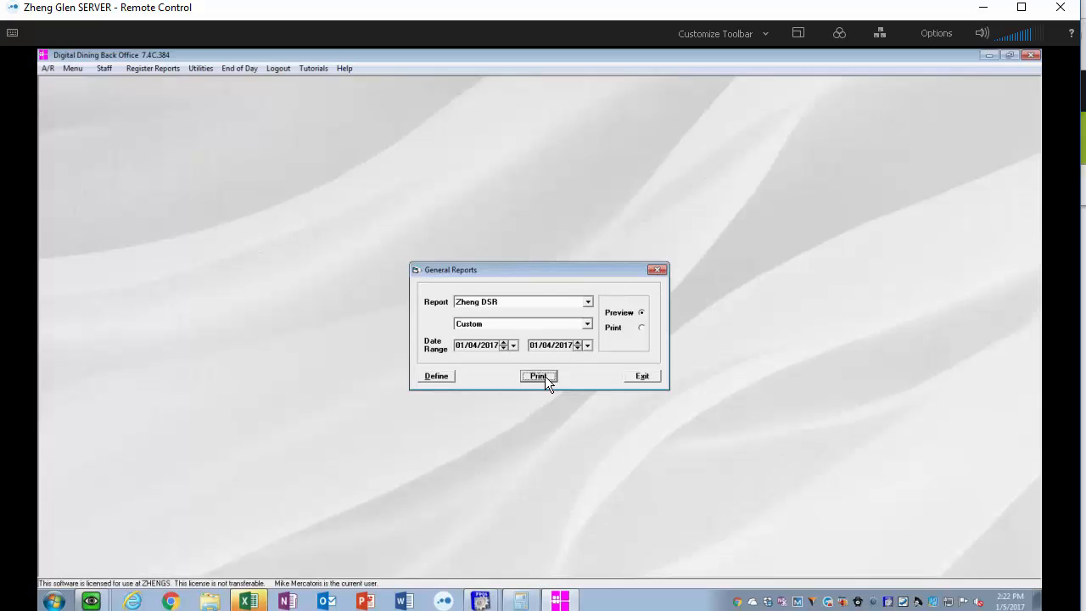
- Review the Zheng DSR print preview in Excel, zooming in on the deposit figures, then close it
click(258, 595)
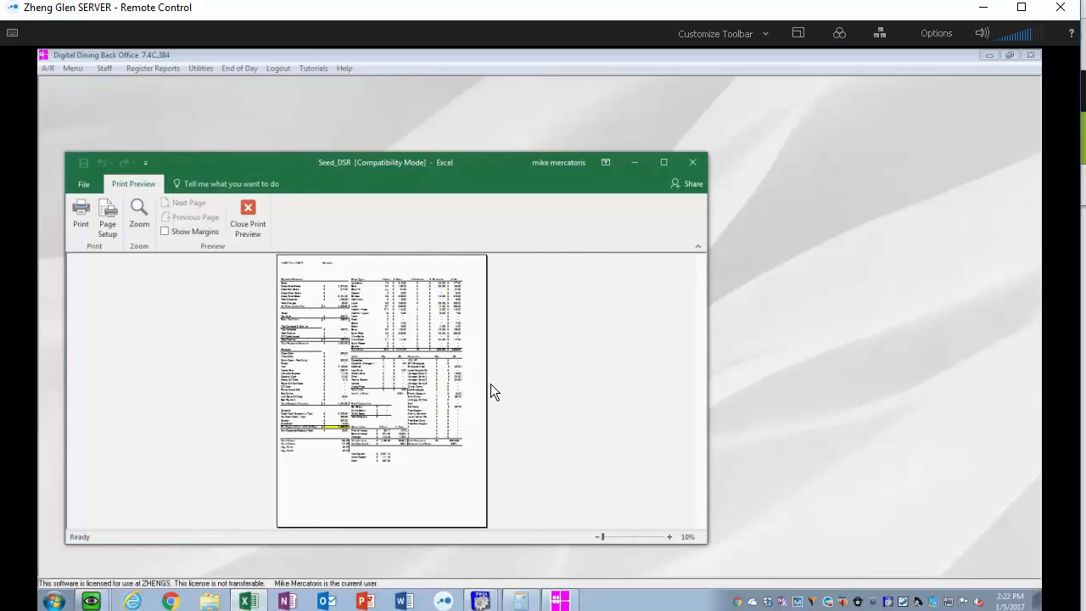
click(343, 419)
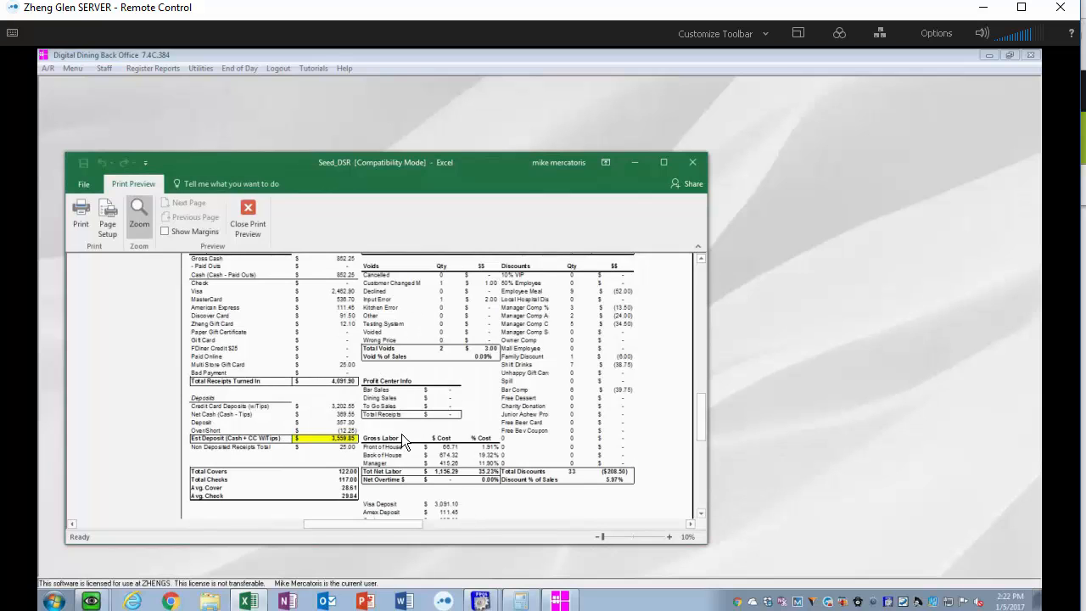
click(401, 433)
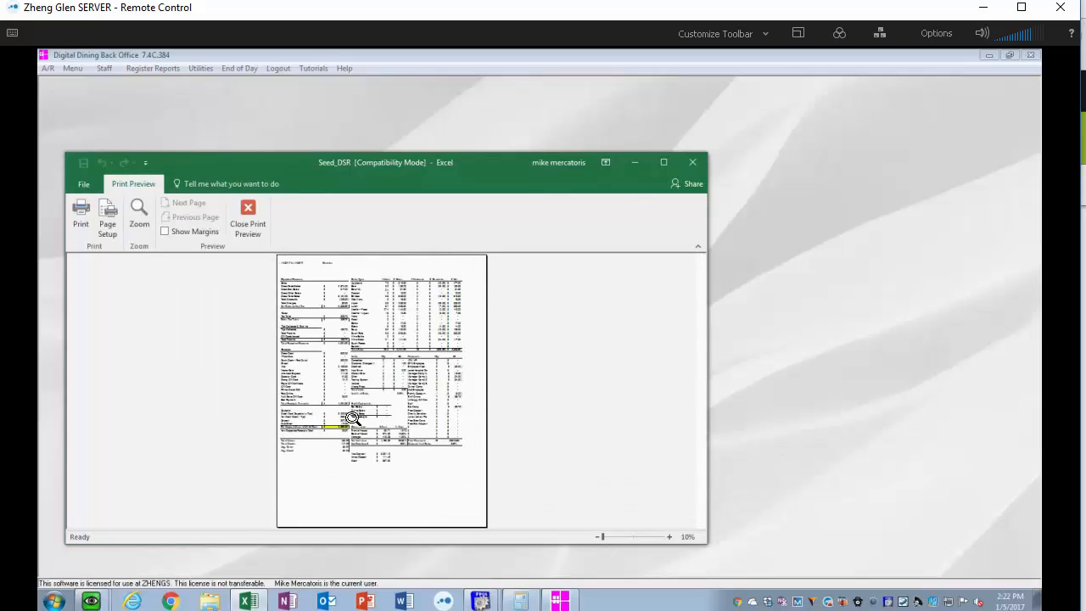
click(346, 420)
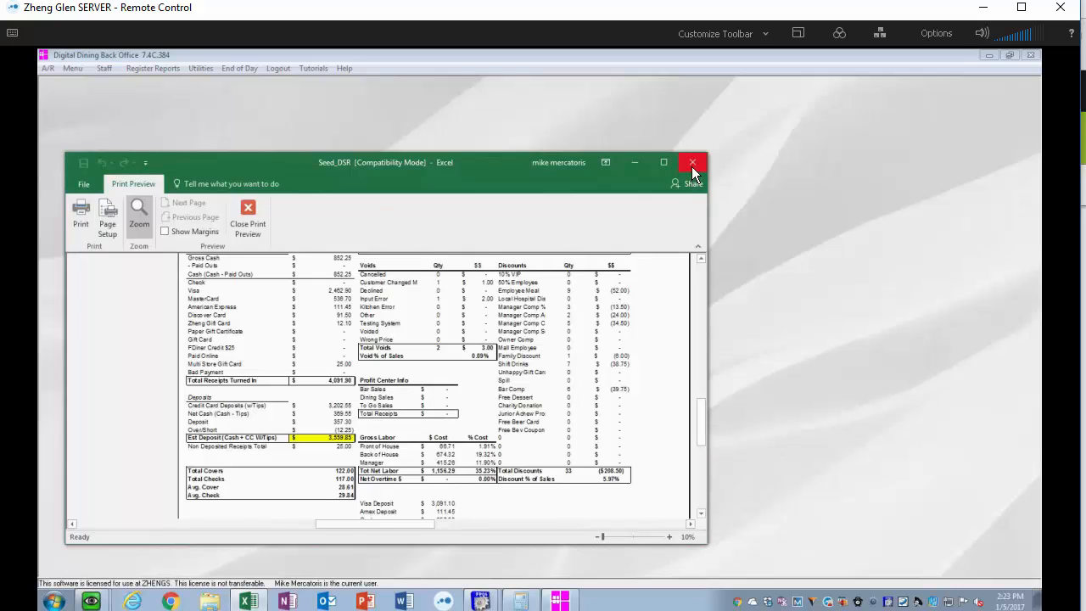
click(76, 201)
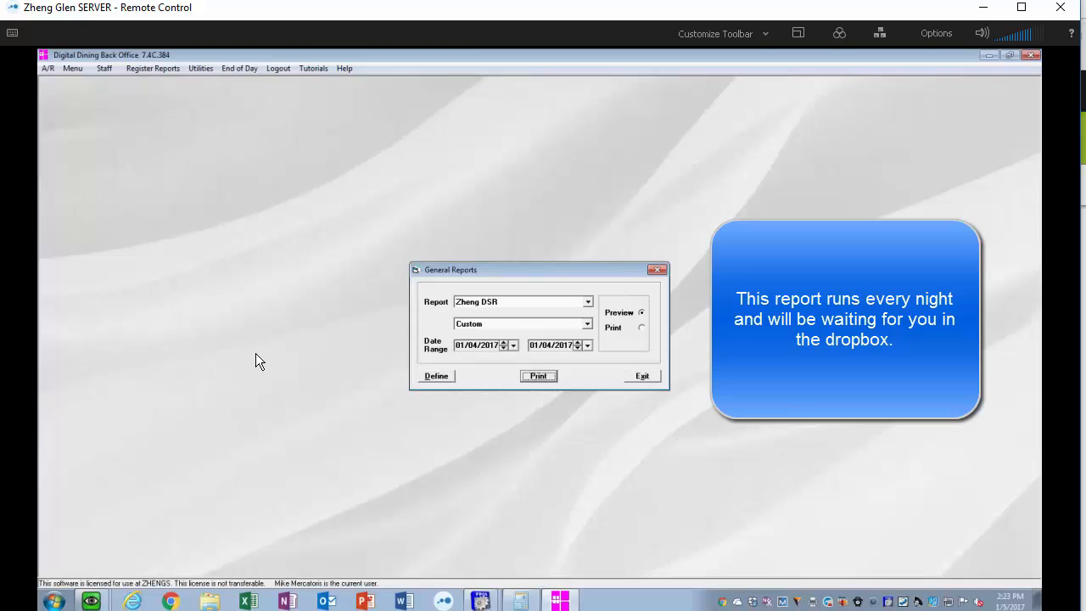
- Run the QB Import report for 01/04/2017 to 01/04/2017 and bring up its preview window
click(587, 301)
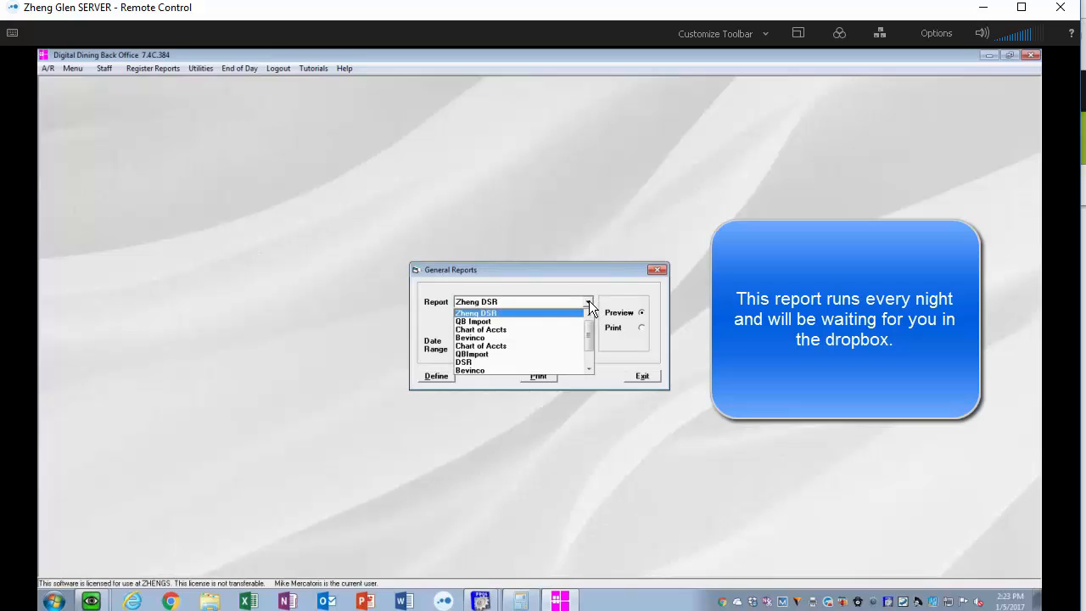
click(508, 321)
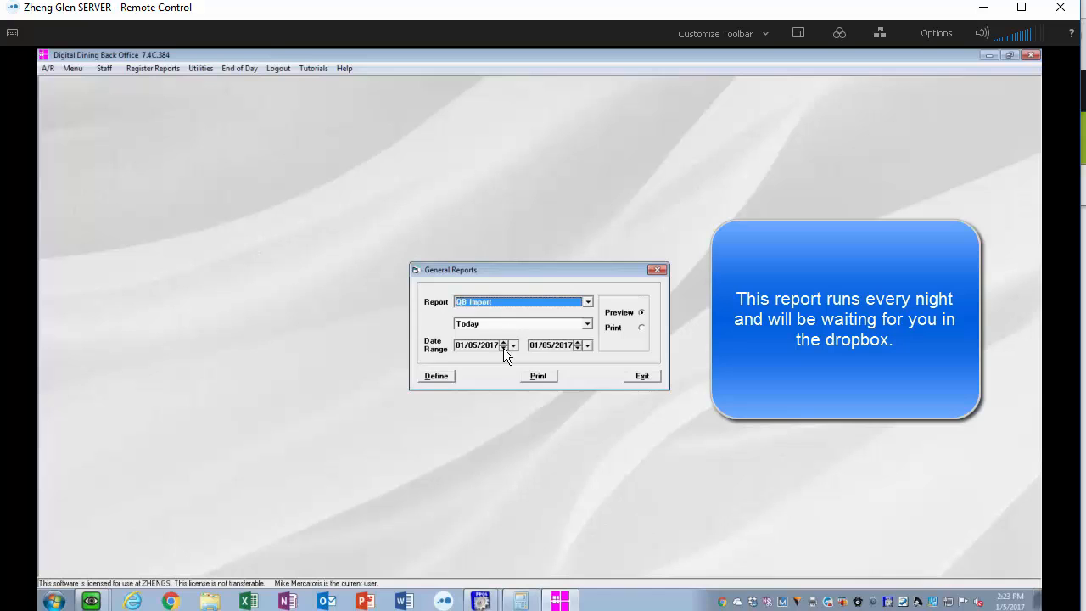
click(503, 348)
click(577, 348)
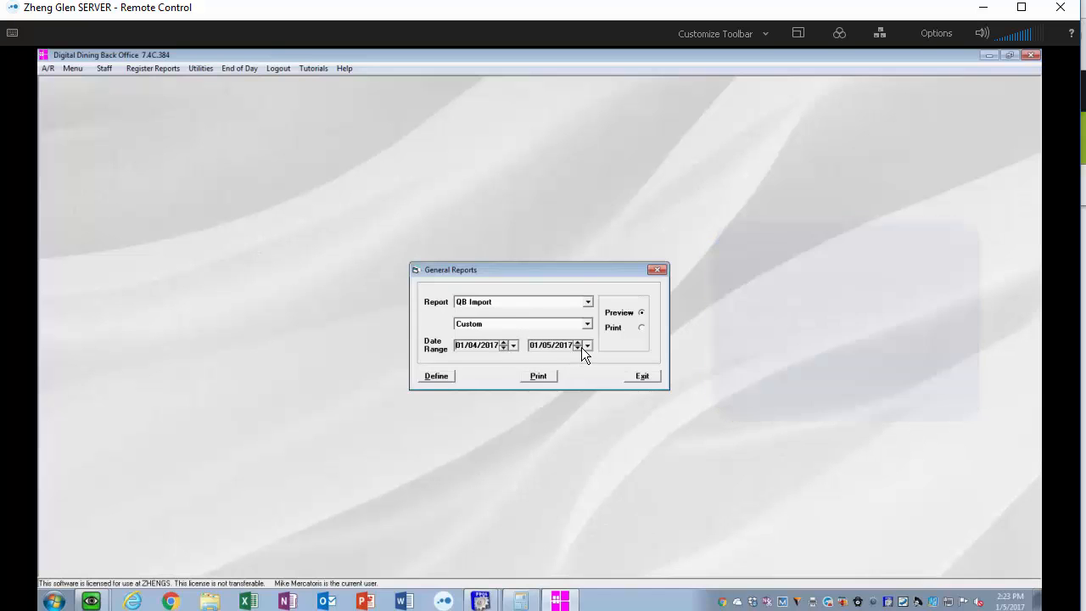
click(545, 374)
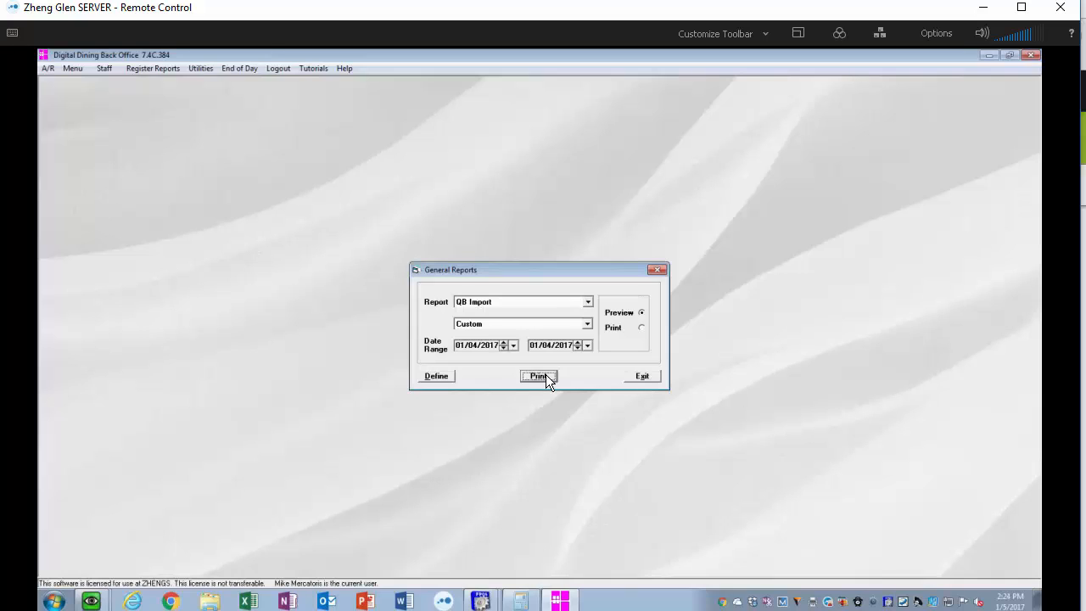
click(545, 376)
click(481, 609)
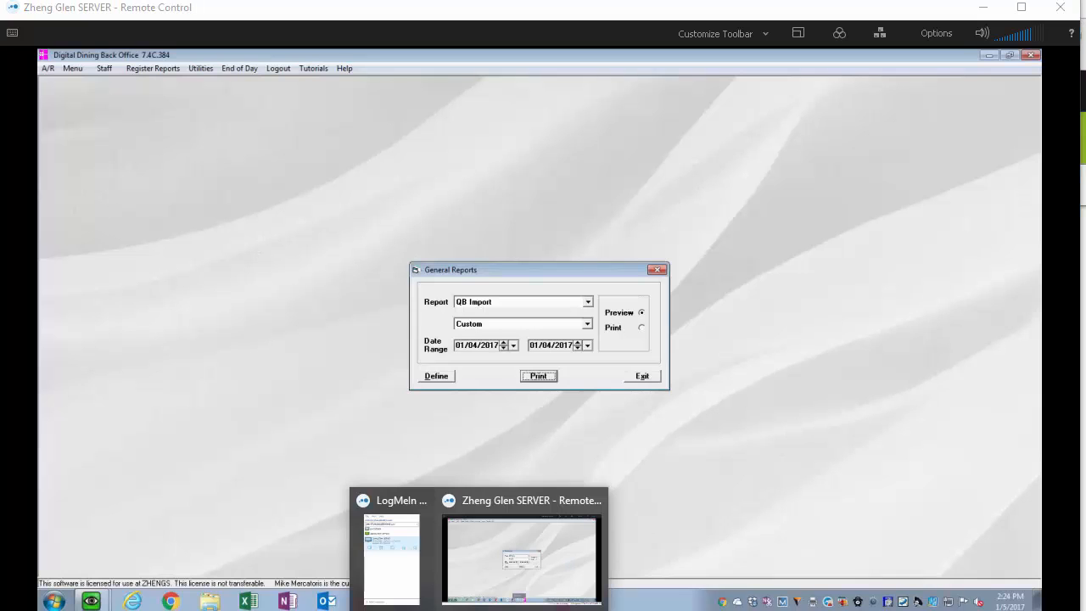
click(400, 563)
click(1016, 121)
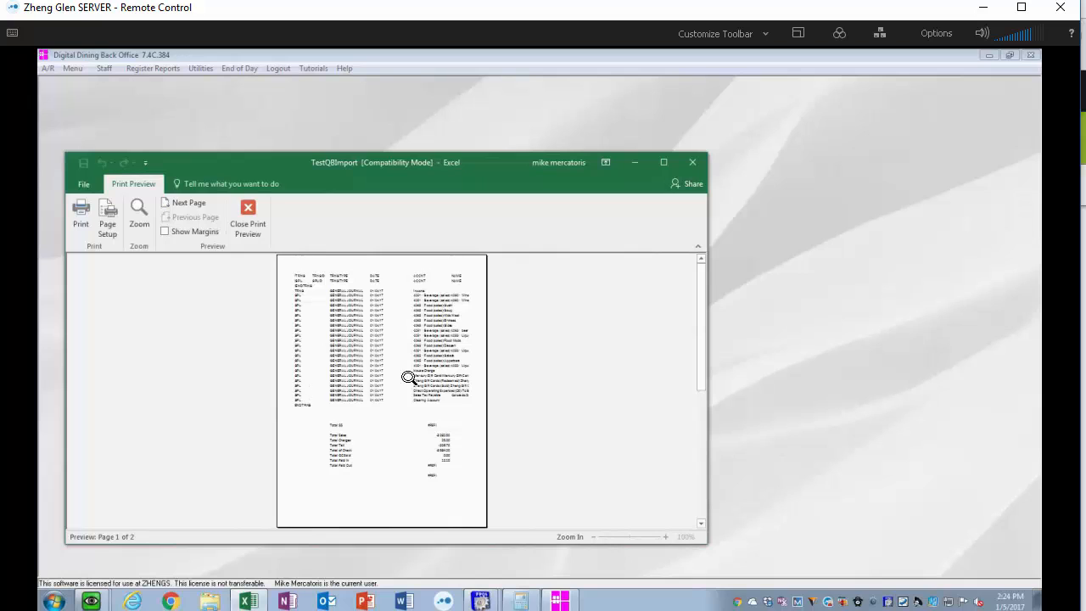
- Maximize the QB Import preview, zoom in, and examine its journal lines and totals
click(664, 162)
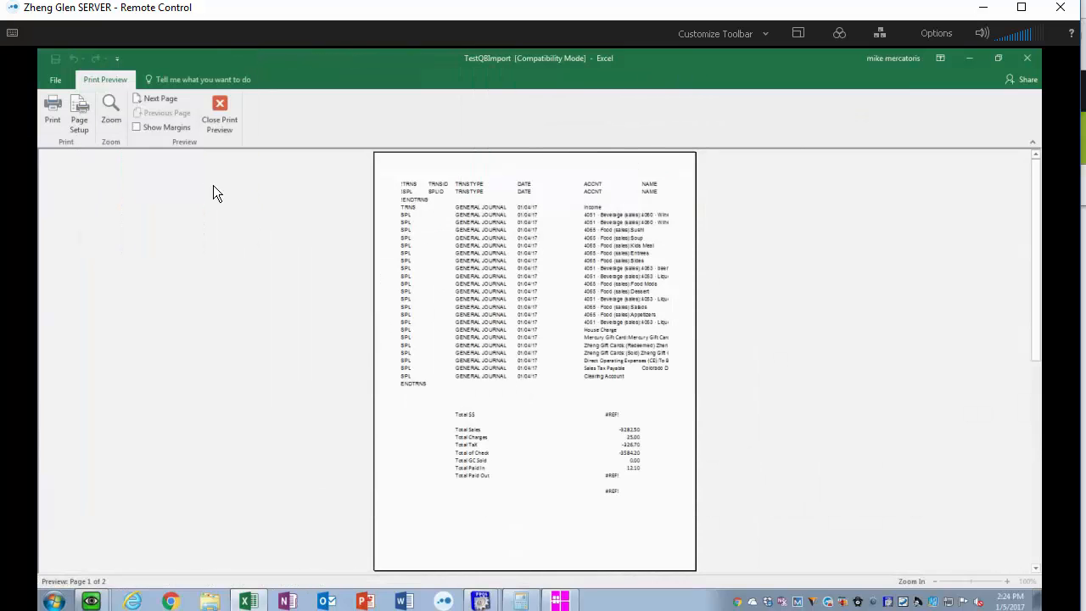
click(463, 215)
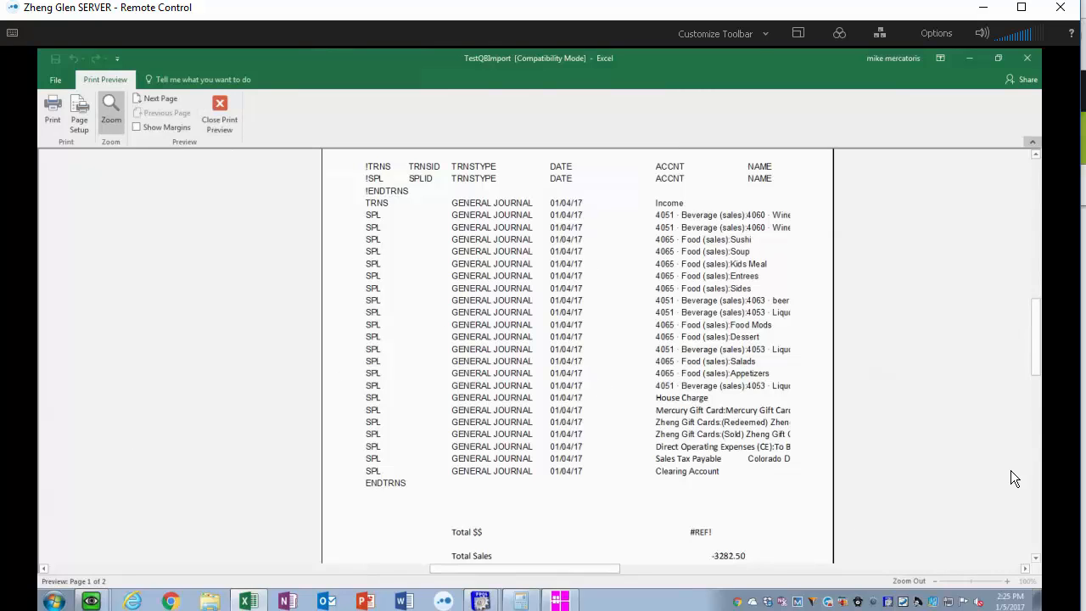
drag(1036, 354, 1033, 538)
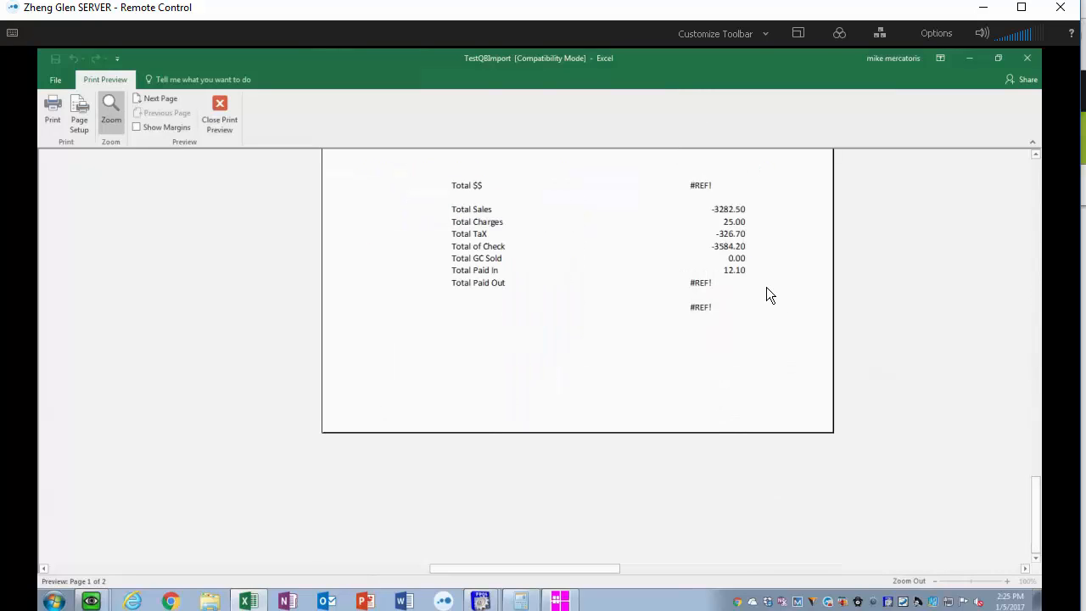
- Scroll back to the top of the QB Import print preview and close it
drag(1034, 524, 1039, 333)
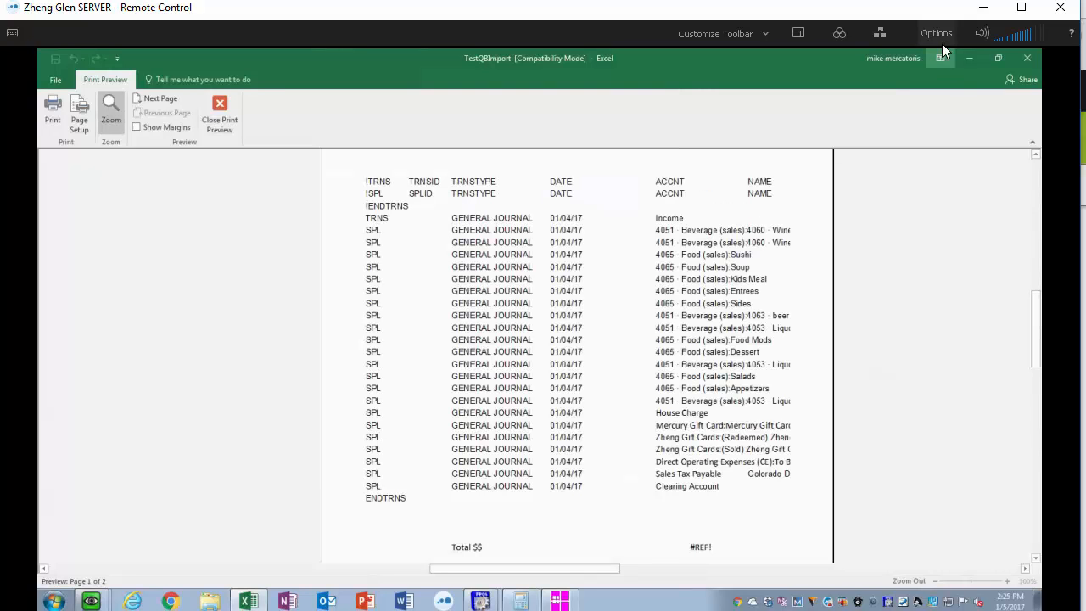
click(1024, 58)
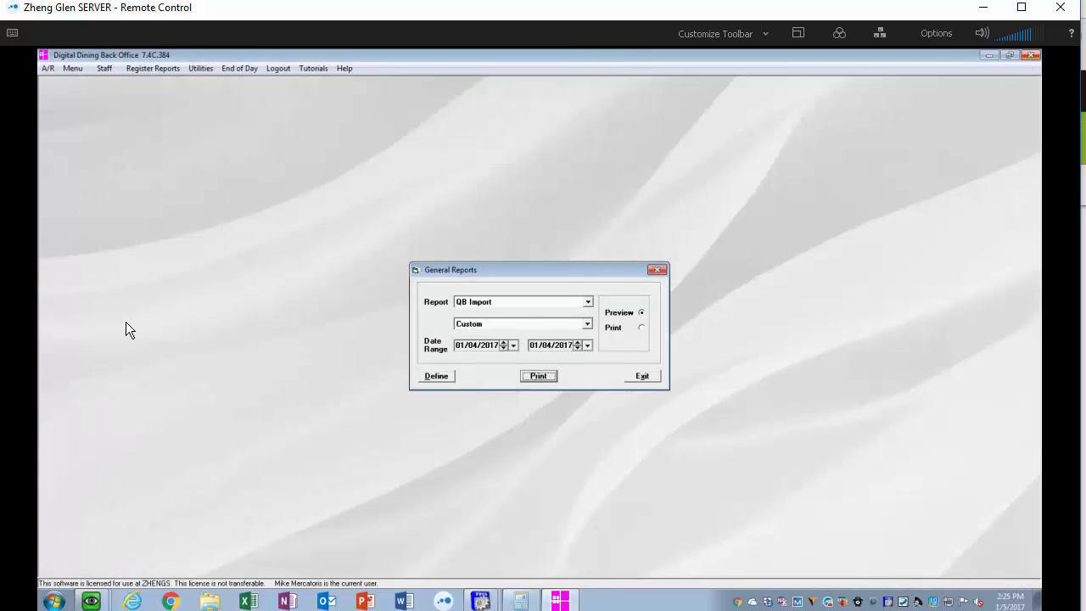
- Open the newest Seed_DSR workbook from the Zheng DSR folder in Dropbox
click(211, 602)
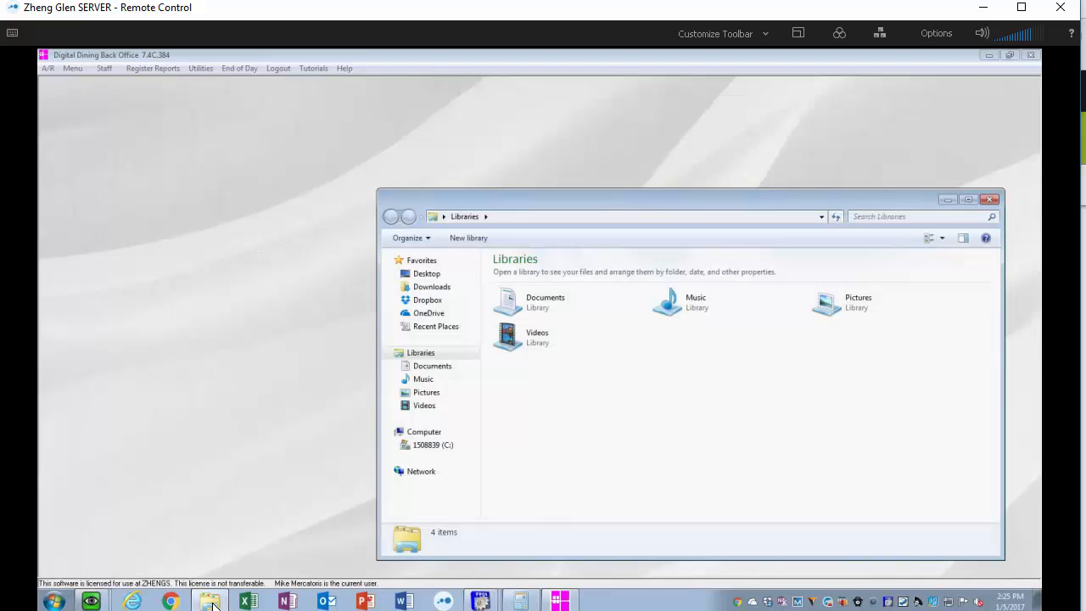
click(429, 301)
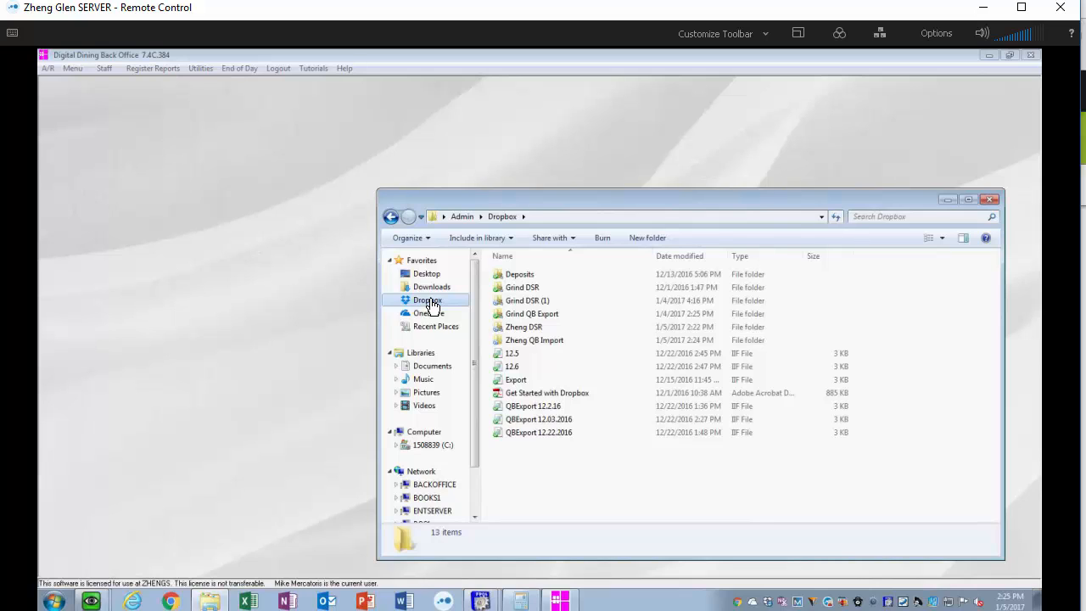
double_click(544, 325)
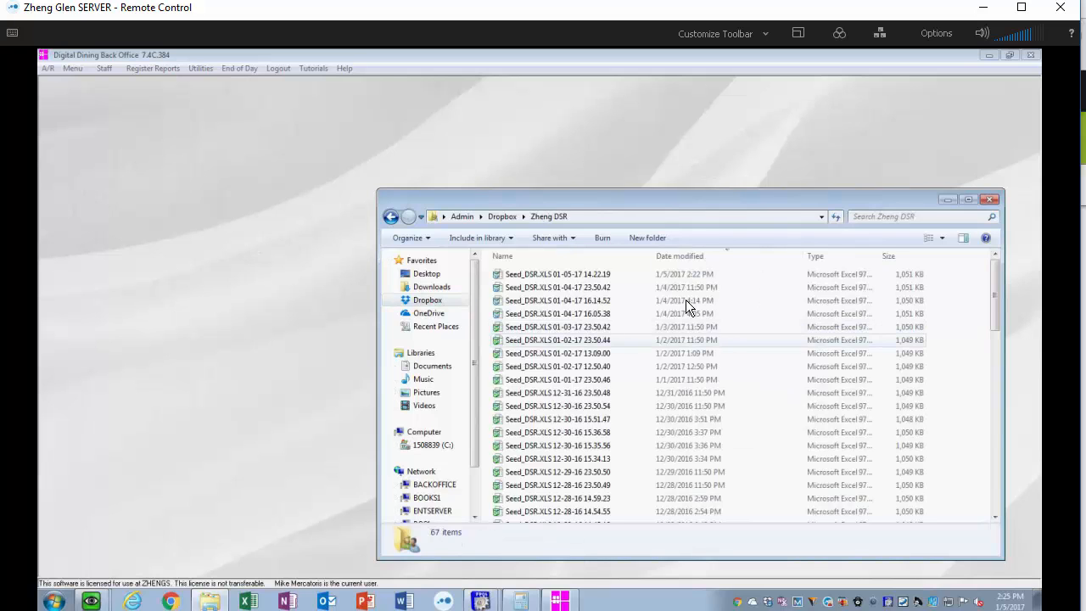
click(540, 272)
double_click(540, 274)
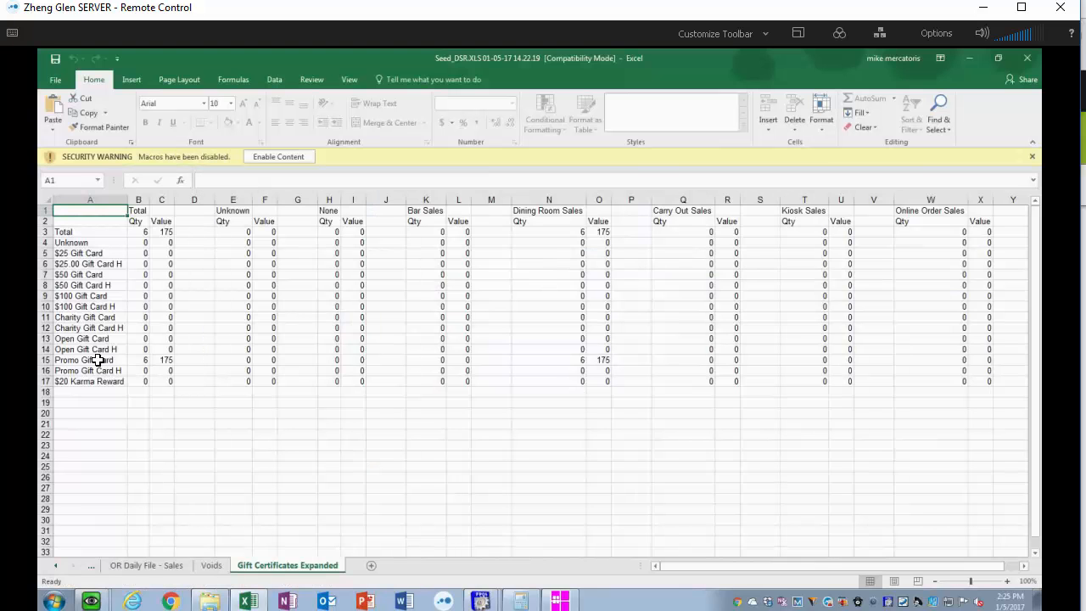
- Switch to the DSR sheet, inspect the Visa and Amex deposit cells, then close the workbook
click(52, 565)
click(56, 566)
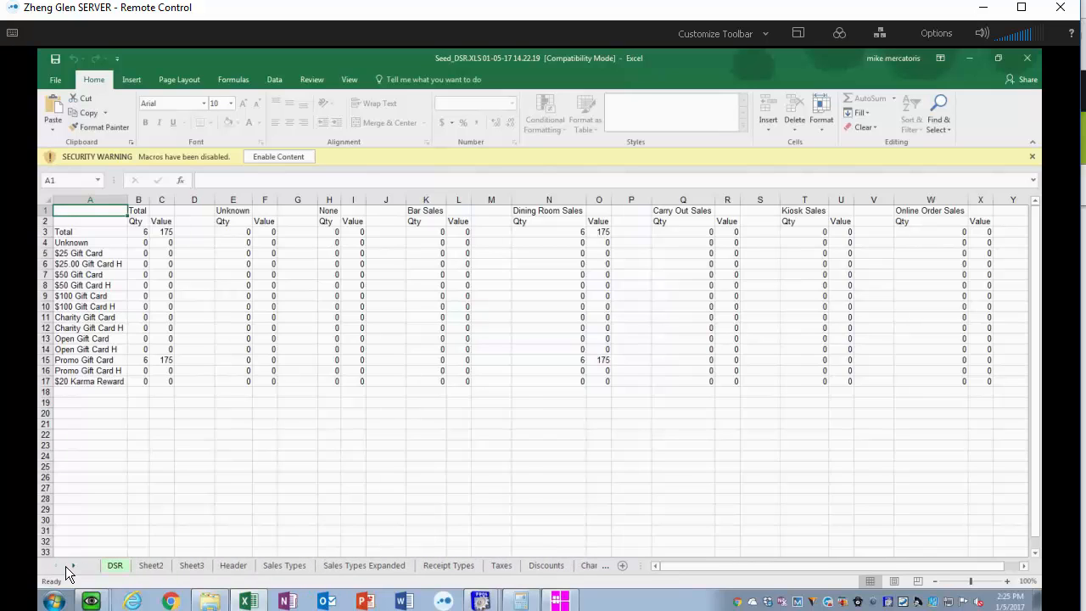
click(115, 566)
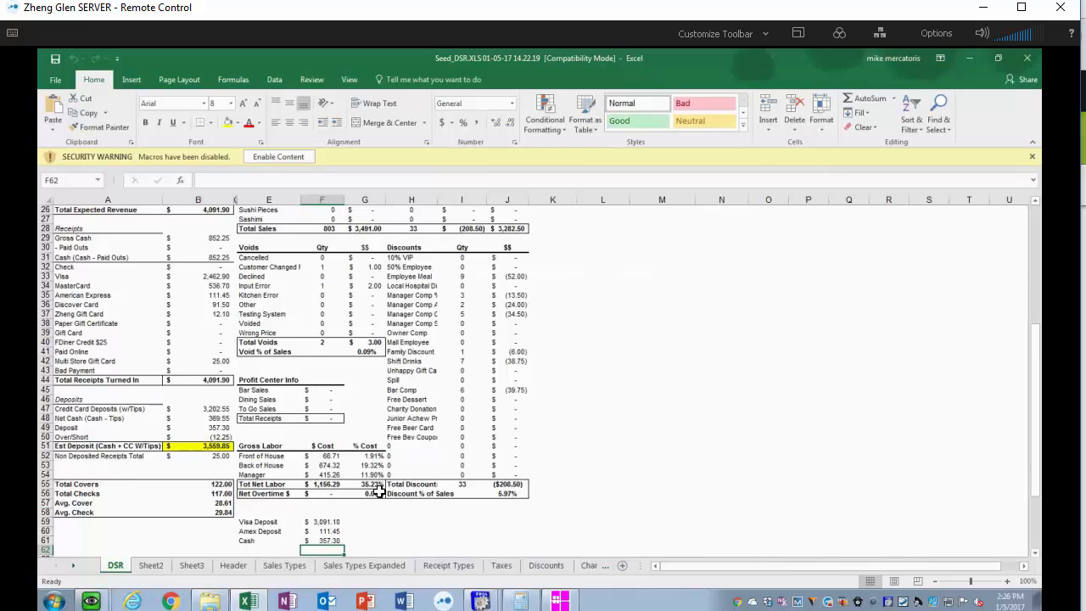
click(332, 522)
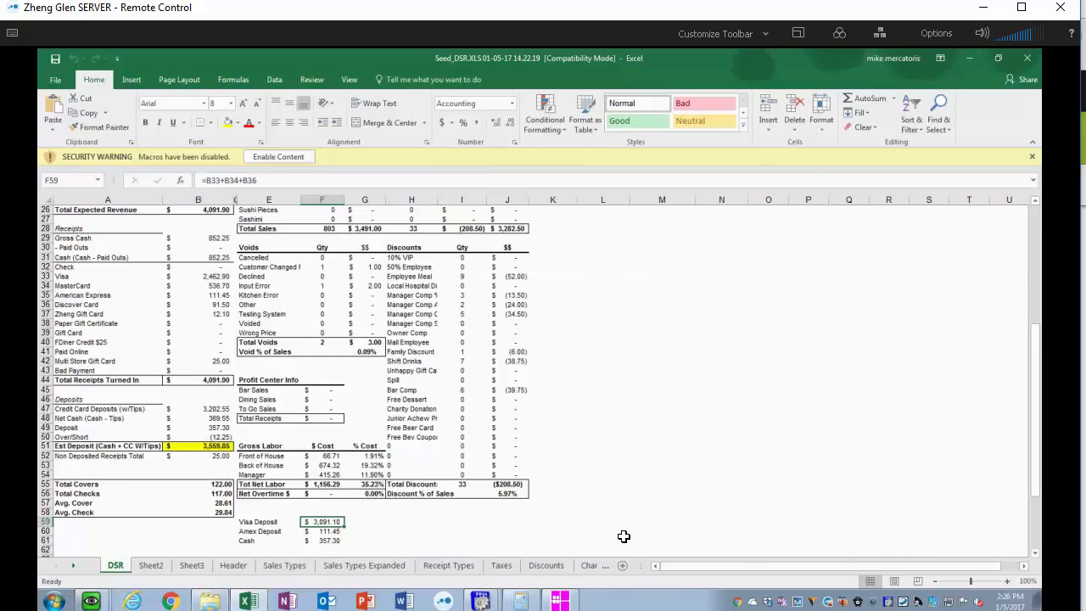
click(330, 530)
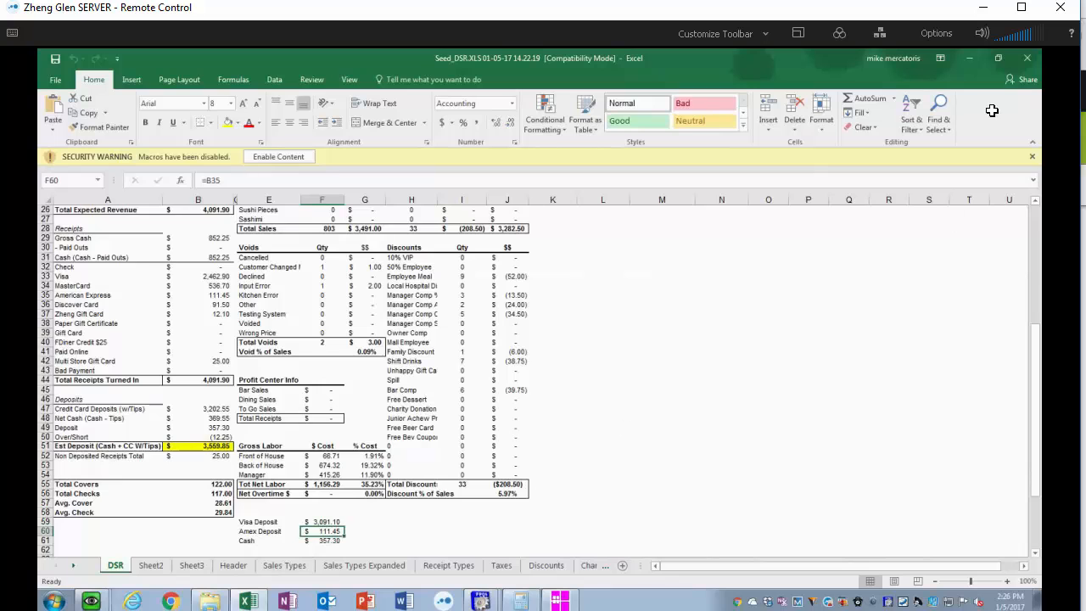
click(1029, 58)
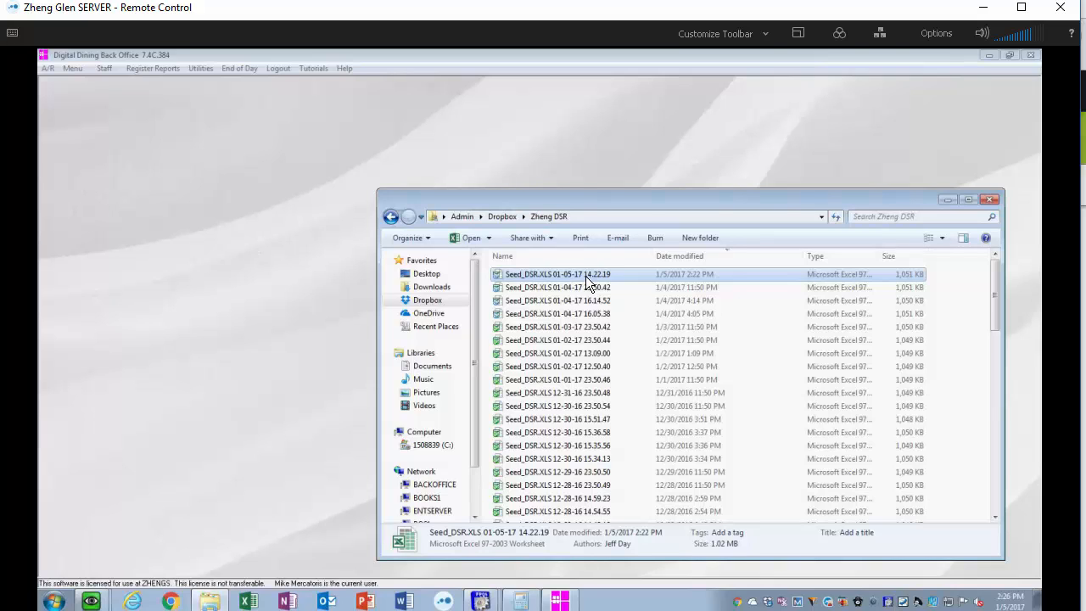
- Rename the newest DSR file as Seed_DSR.XLS 1.4.17
right_click(586, 276)
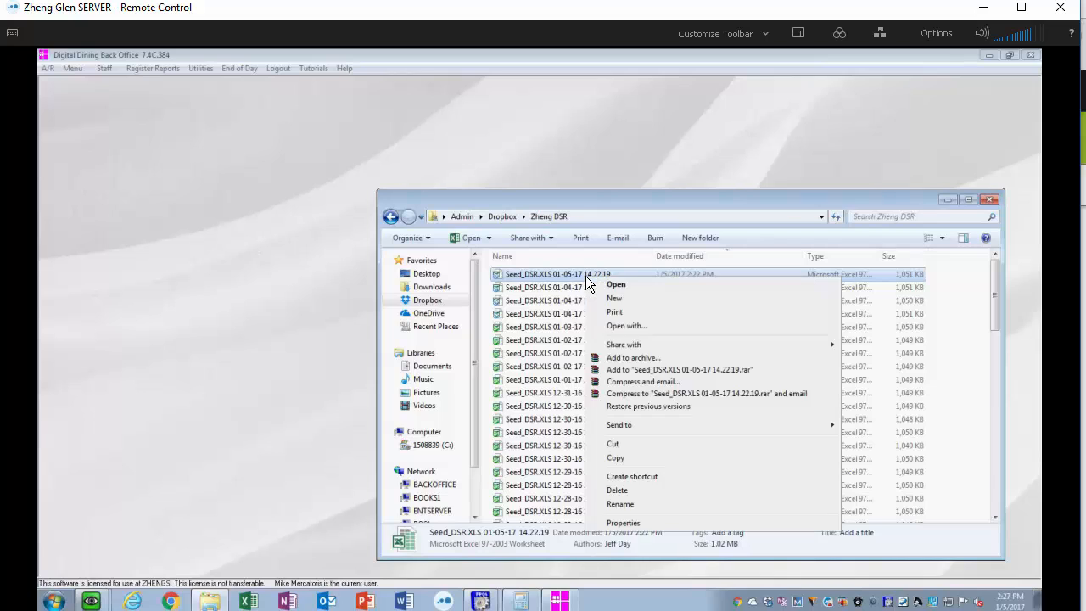
click(632, 506)
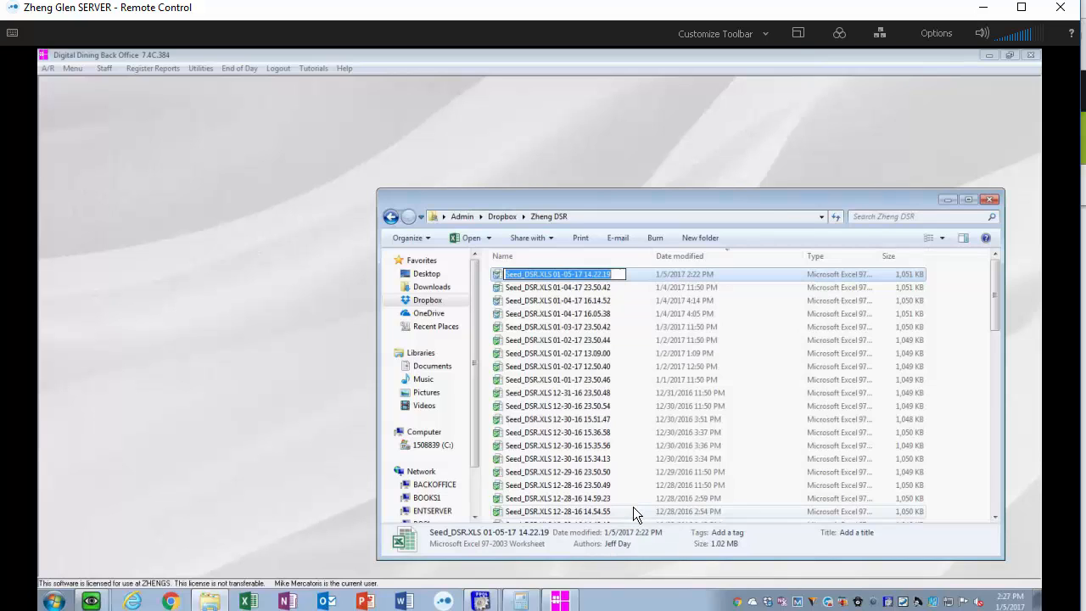
click(615, 273)
key(BackSpace)
key(BackSpace)
key(BackSpace)
key(BackSpace)
key(BackSpace)
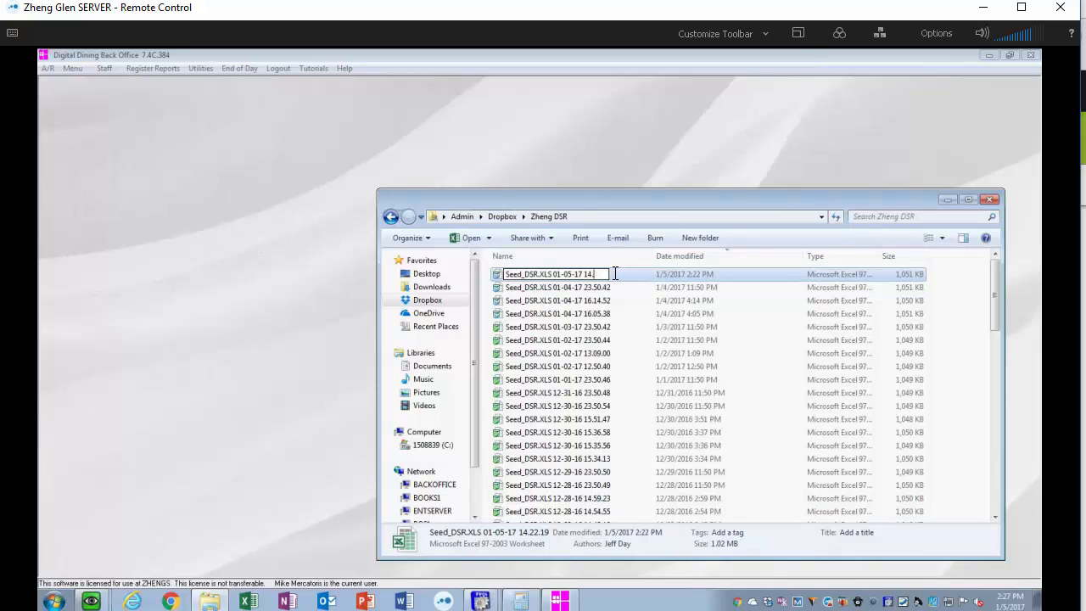
key(BackSpace)
key(BackSpace)
key(BackSpace)
key(BackSpace)
key(BackSpace)
key(BackSpace)
key(BackSpace)
key(BackSpace)
key(BackSpace)
key(BackSpace)
key(BackSpace)
key(BackSpace)
text(1/)
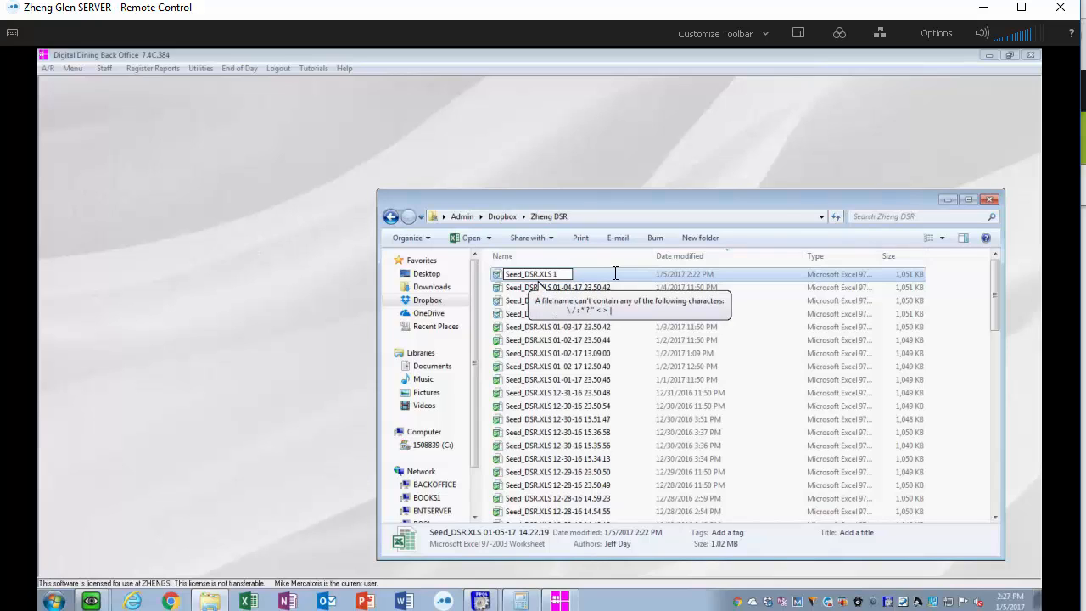
text(.)
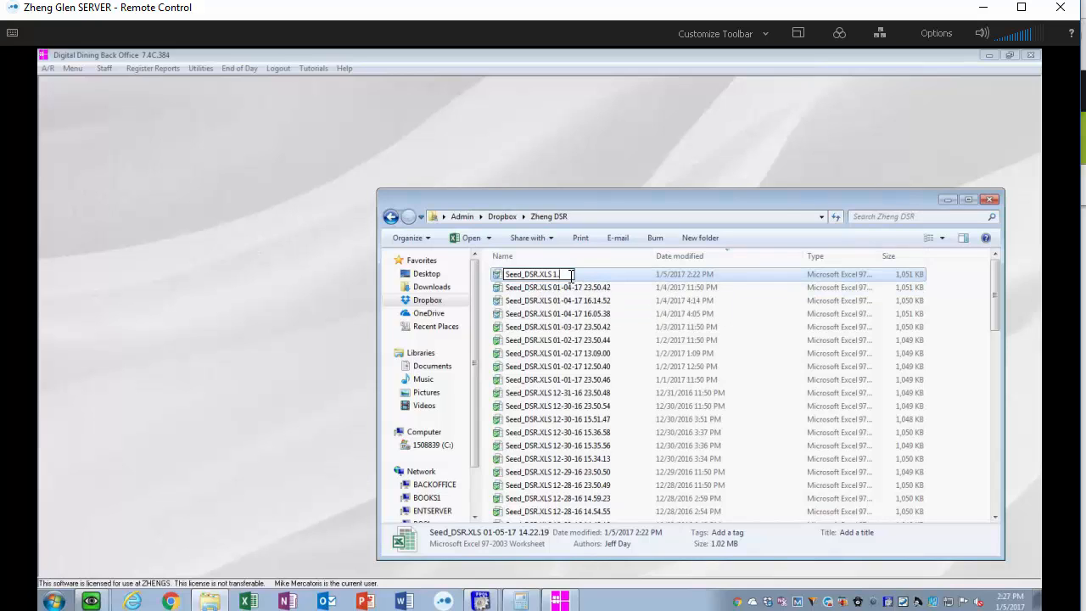
text(4.17)
click(208, 285)
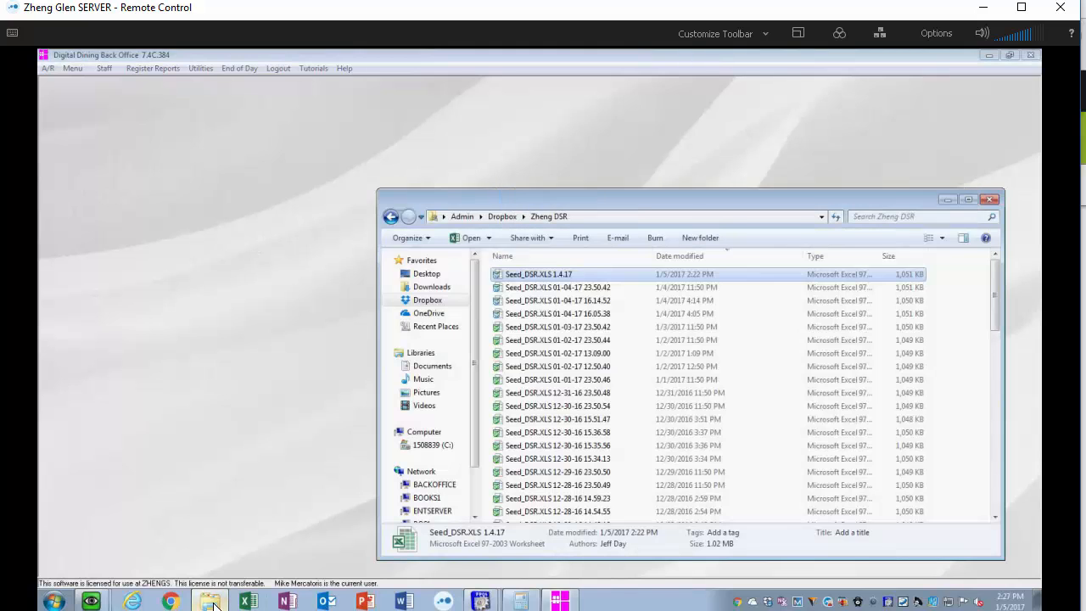
- Open the Zheng QB Import folder in Dropbox
click(209, 600)
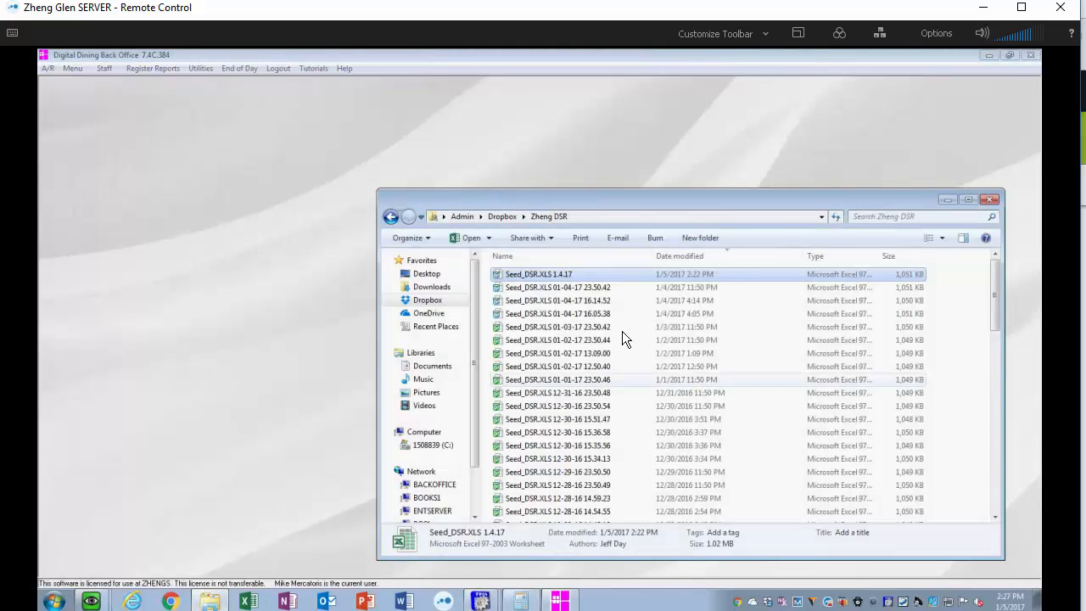
click(429, 302)
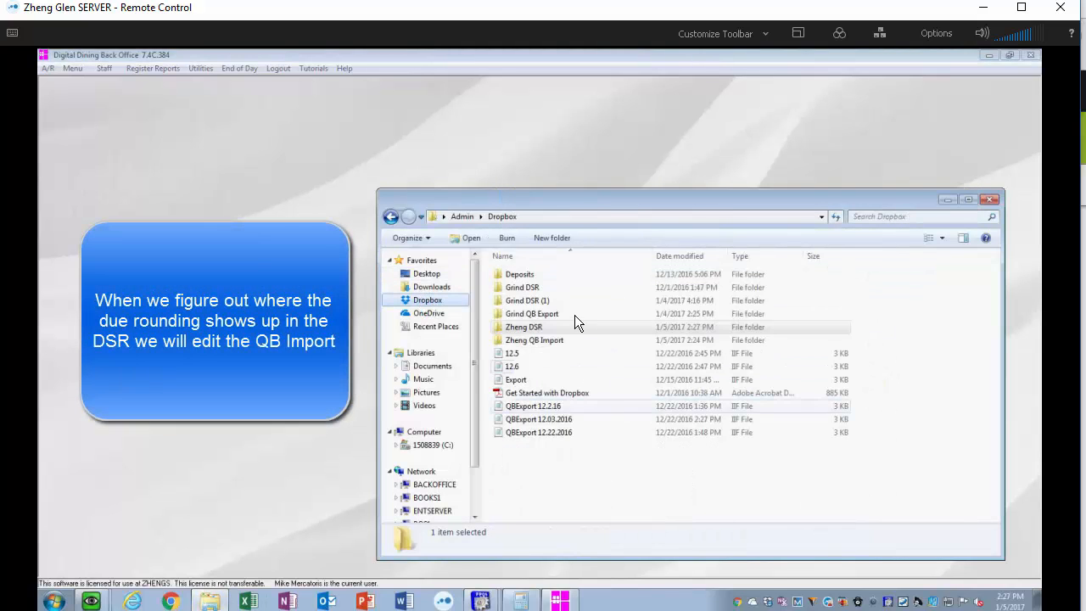
double_click(552, 340)
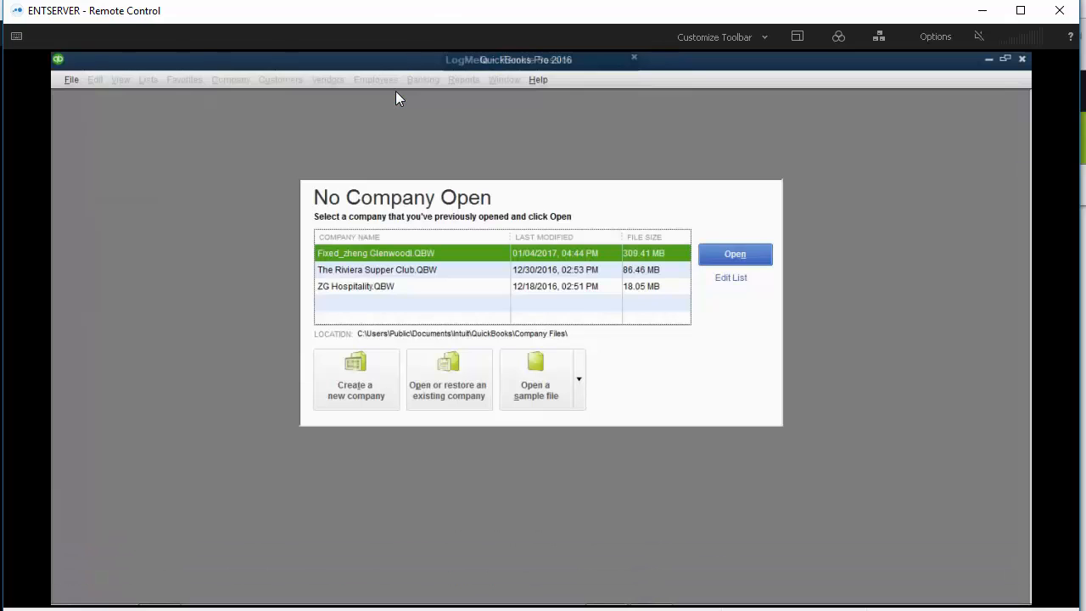
- Open the Fixed_zheng Glenwood company file and log in by entering the account password
click(734, 254)
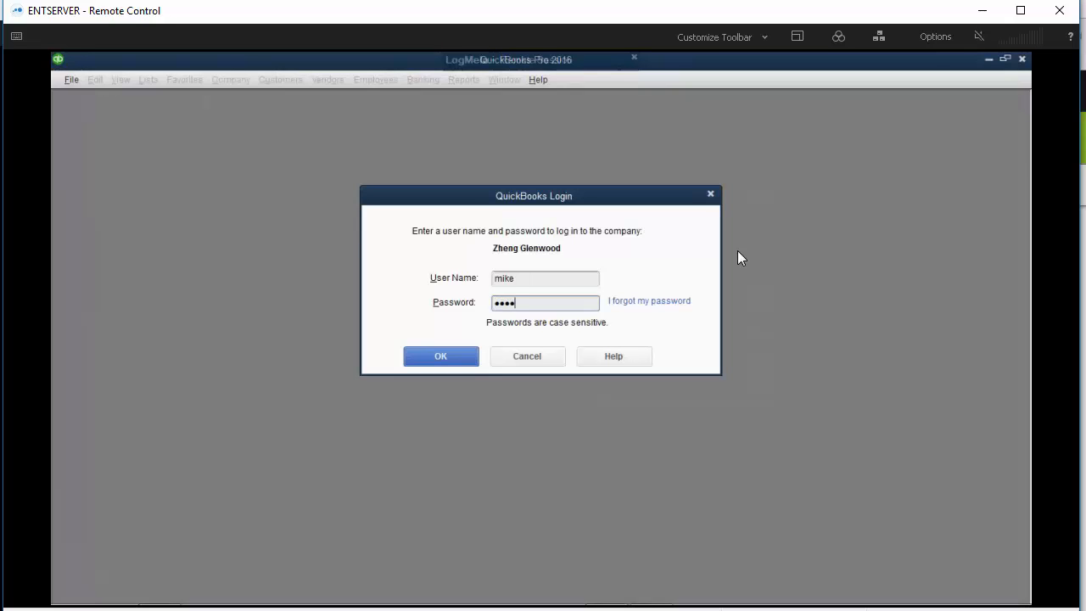
key(BackSpace)
key(BackSpace)
key(BackSpace)
key(BackSpace)
text(•••••••••)
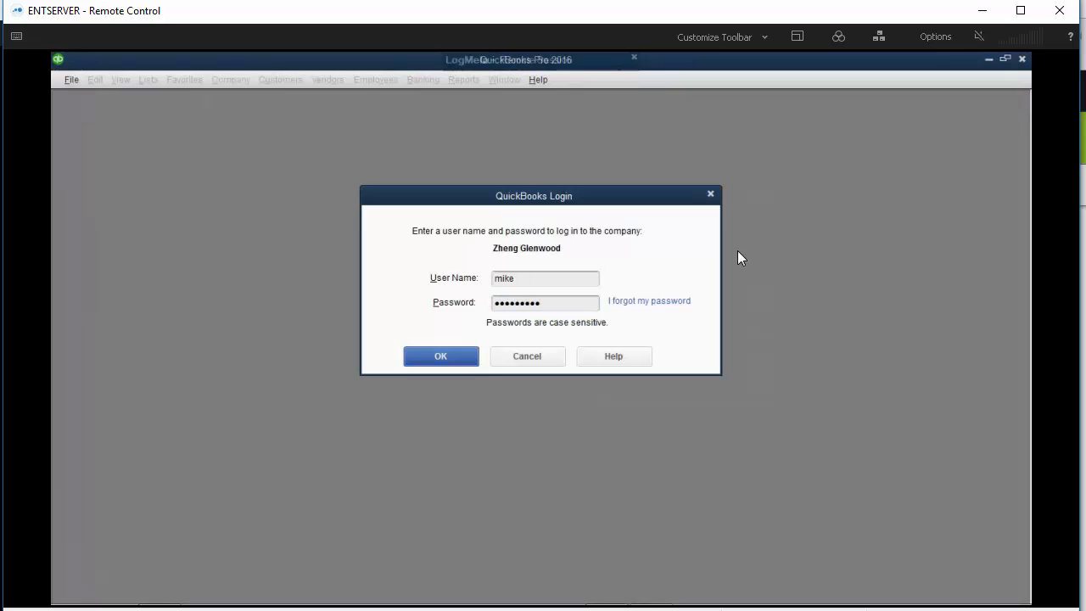
key(Return)
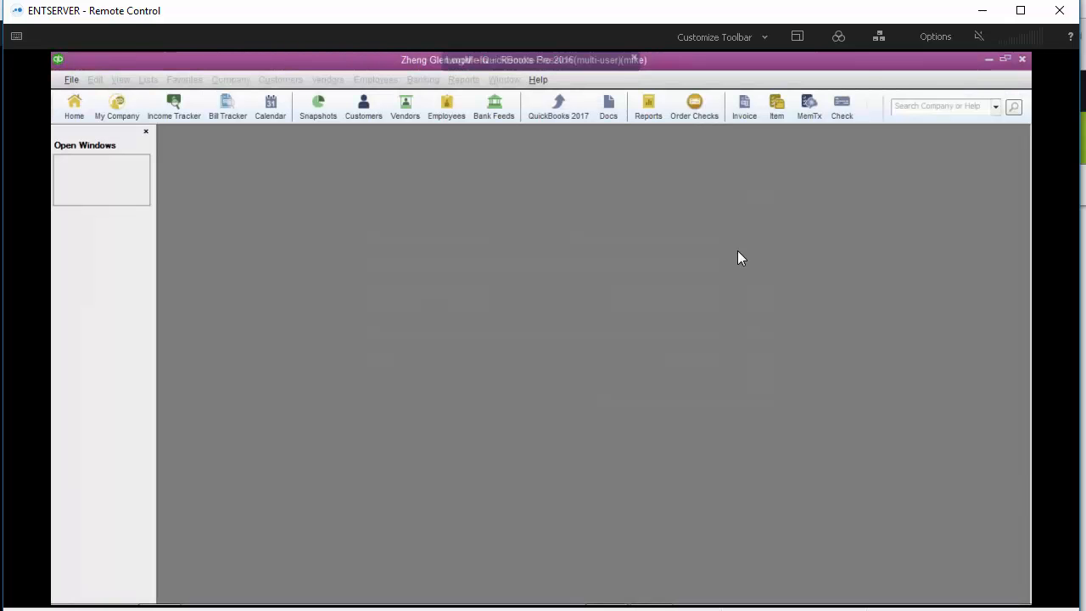
- Open the Profit & Loss Standard report
click(636, 58)
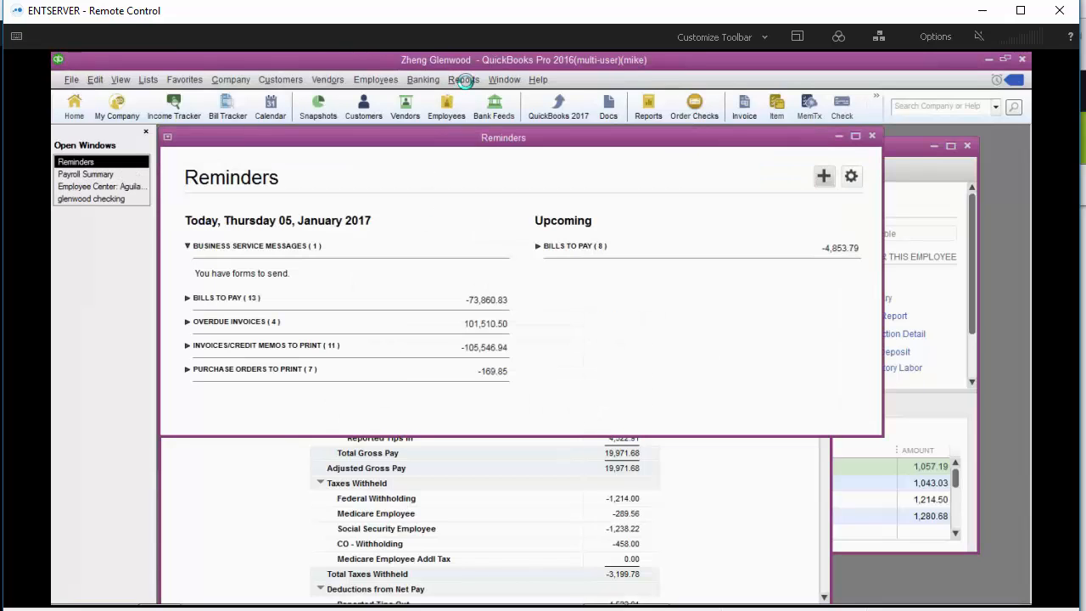
click(465, 80)
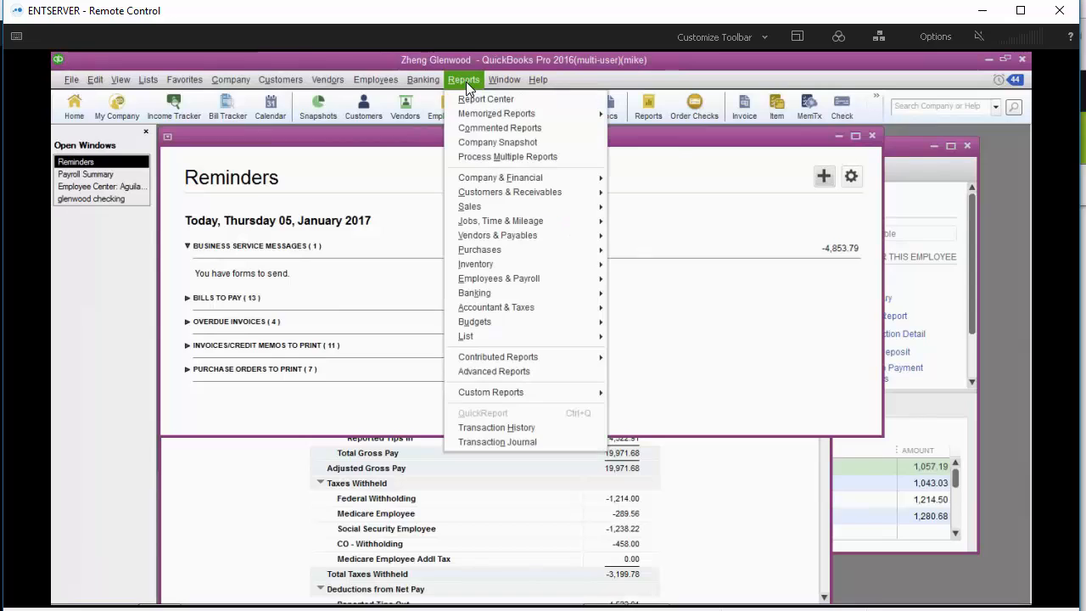
mouse_move(502, 179)
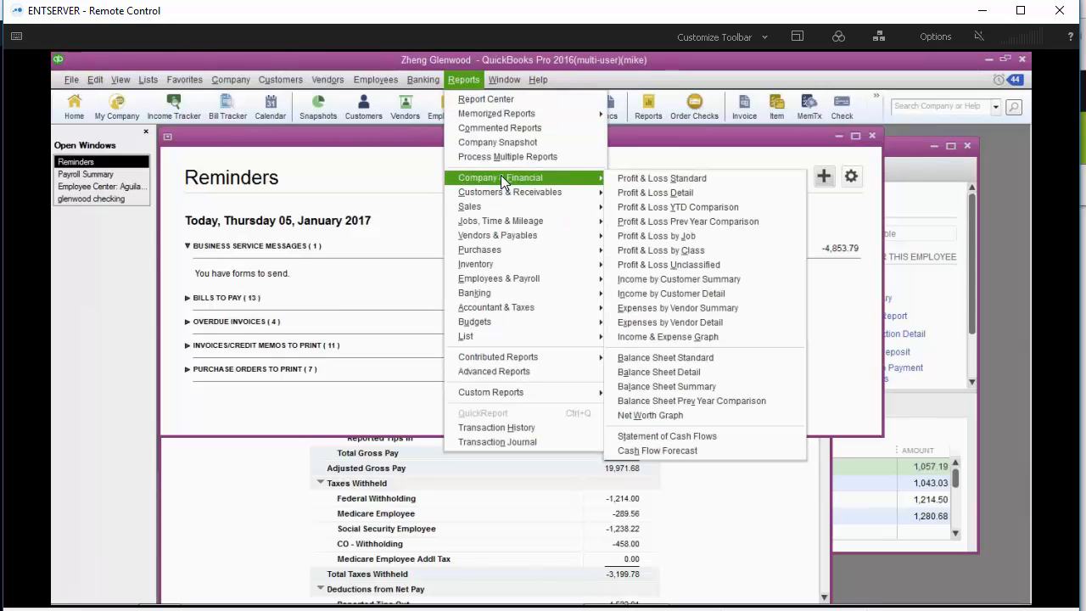
click(652, 179)
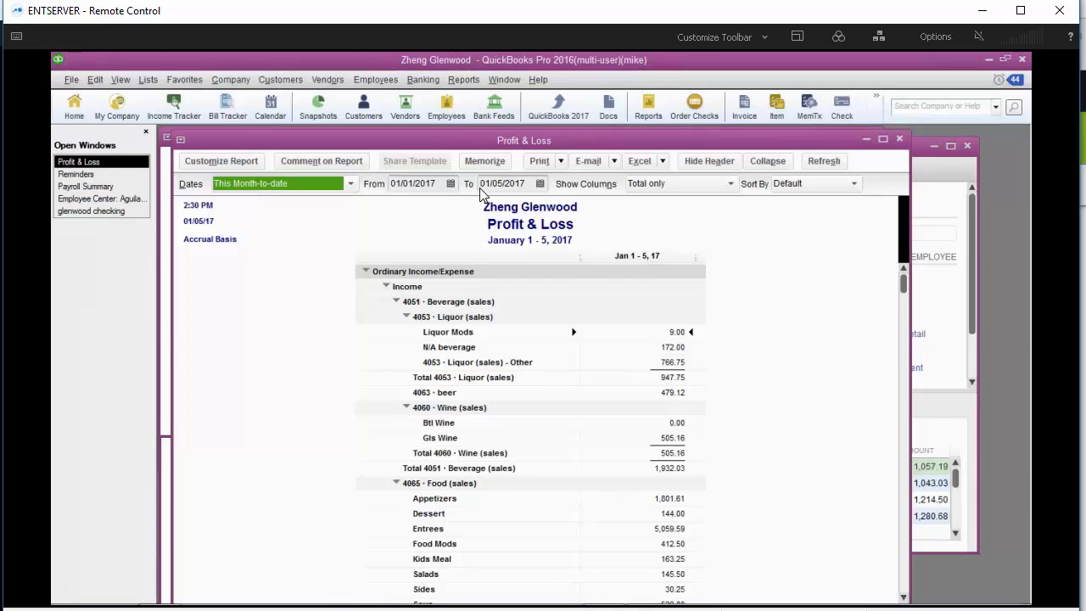
- Show the Profit & Loss columns by Day and collapse the account rows down to the totals
click(727, 186)
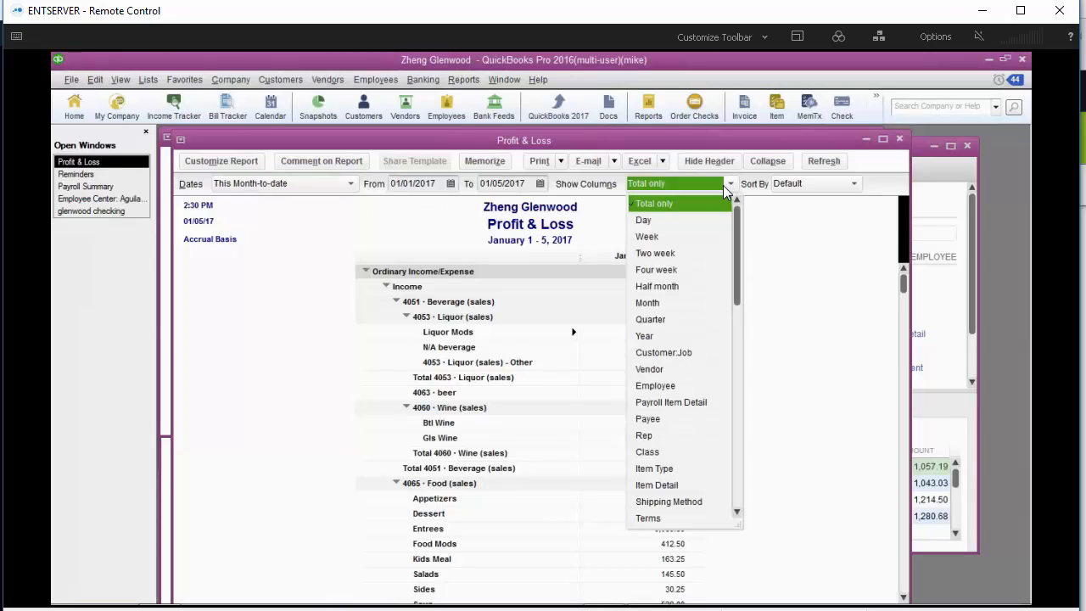
click(676, 223)
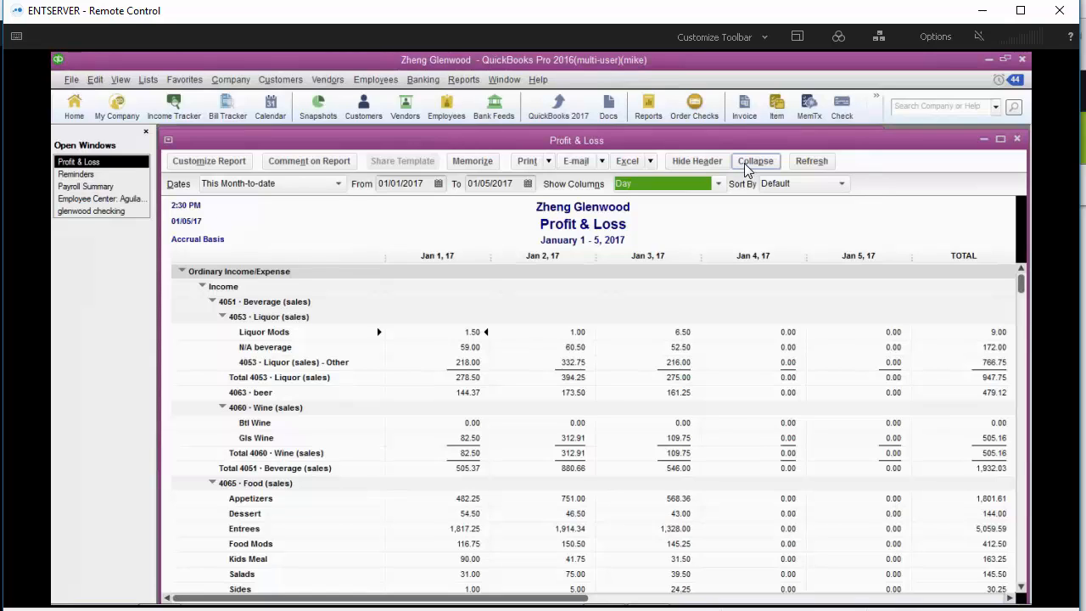
click(746, 166)
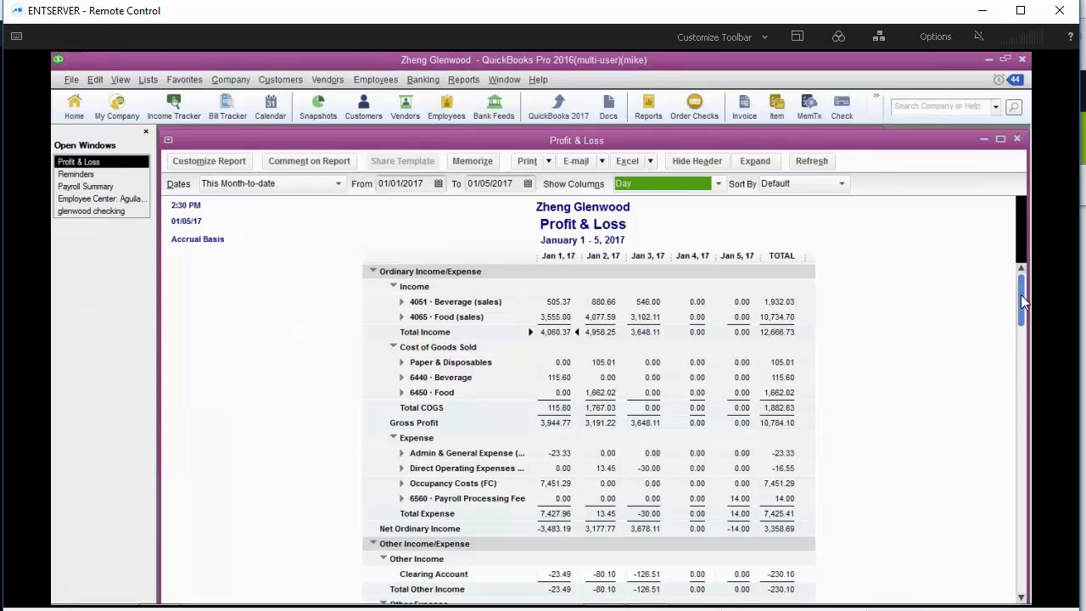
drag(1021, 294, 1026, 567)
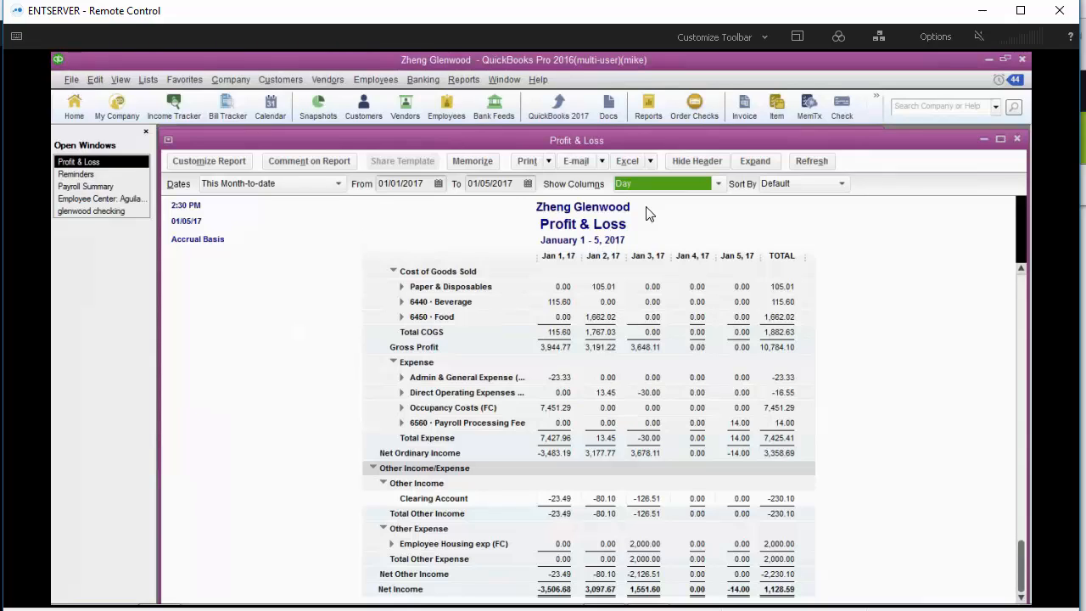
- Open Make Deposits and set the deposit date to 01/04/2017
click(422, 79)
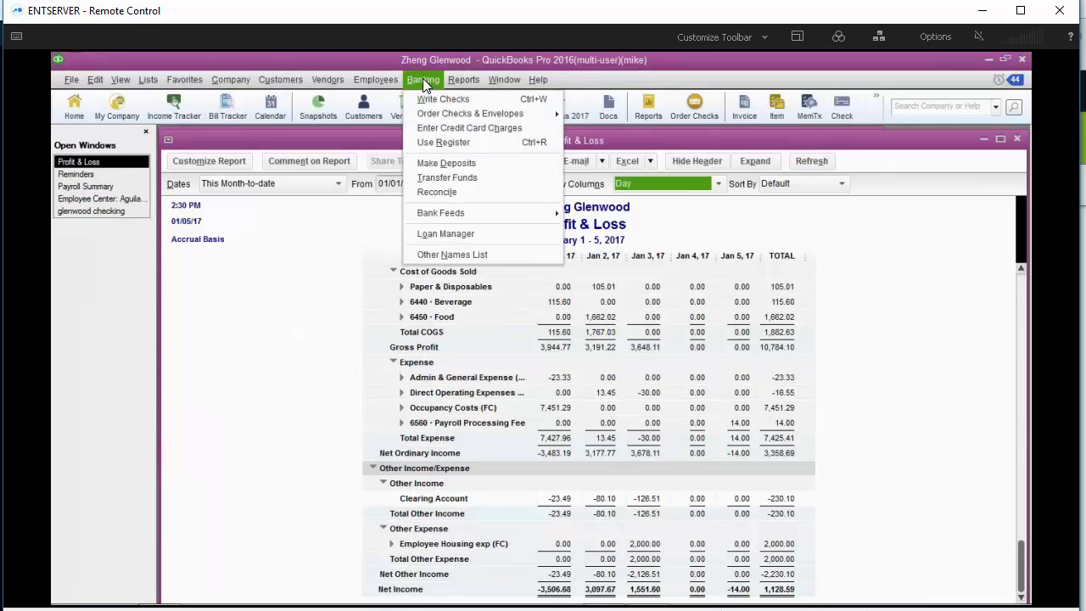
click(433, 163)
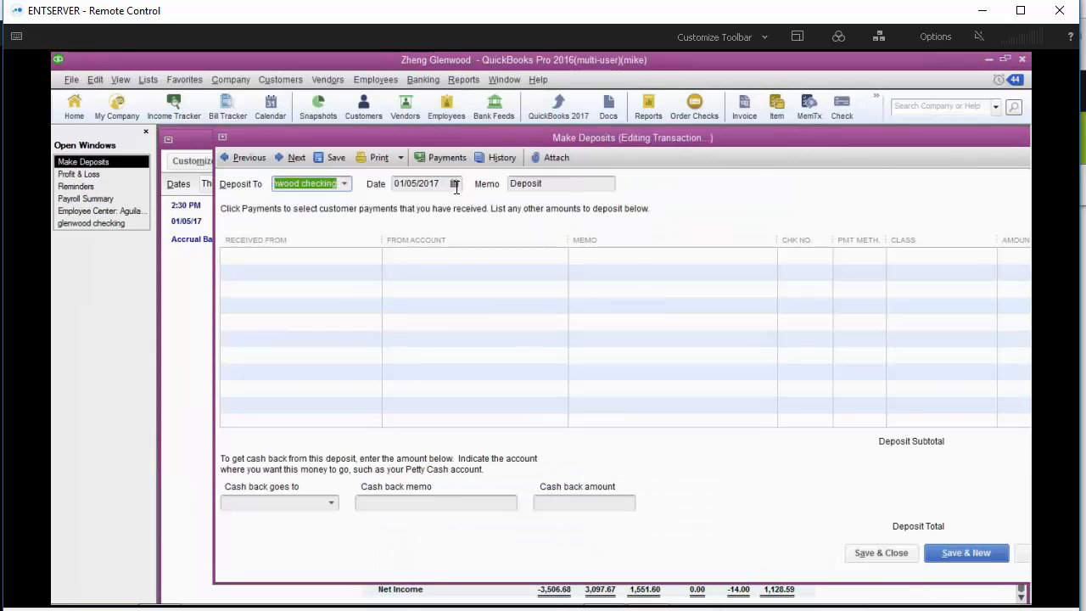
click(454, 184)
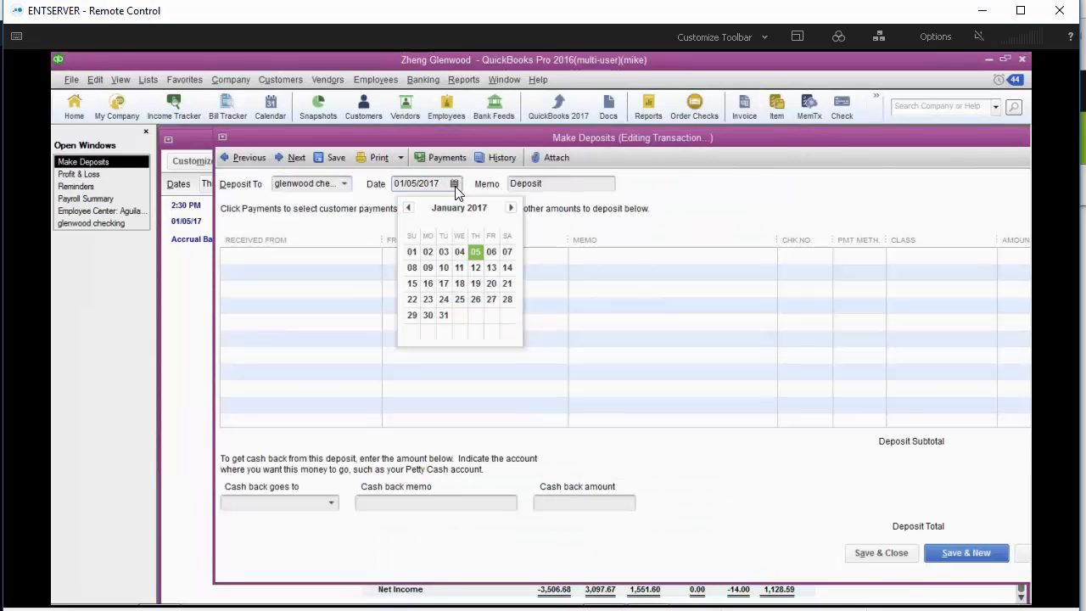
click(459, 252)
click(461, 254)
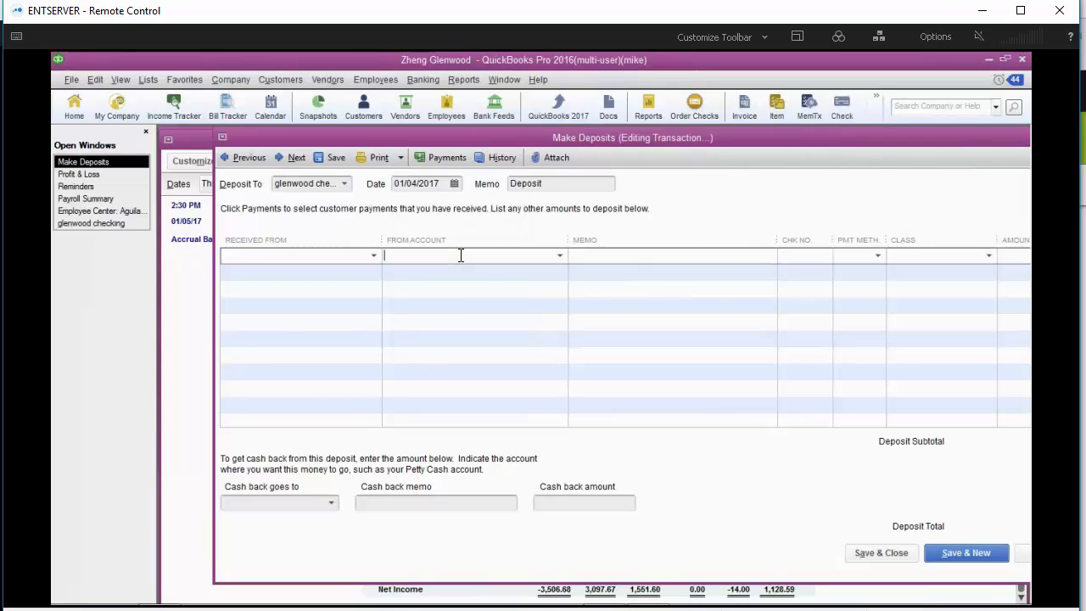
- Enter a deposit line from Clearing Account paid by Visa for 3091.1 and save the deposit
text(Cle)
key(Tab)
key(Tab)
key(Tab)
text(V)
key(Tab)
drag(754, 144, 737, 145)
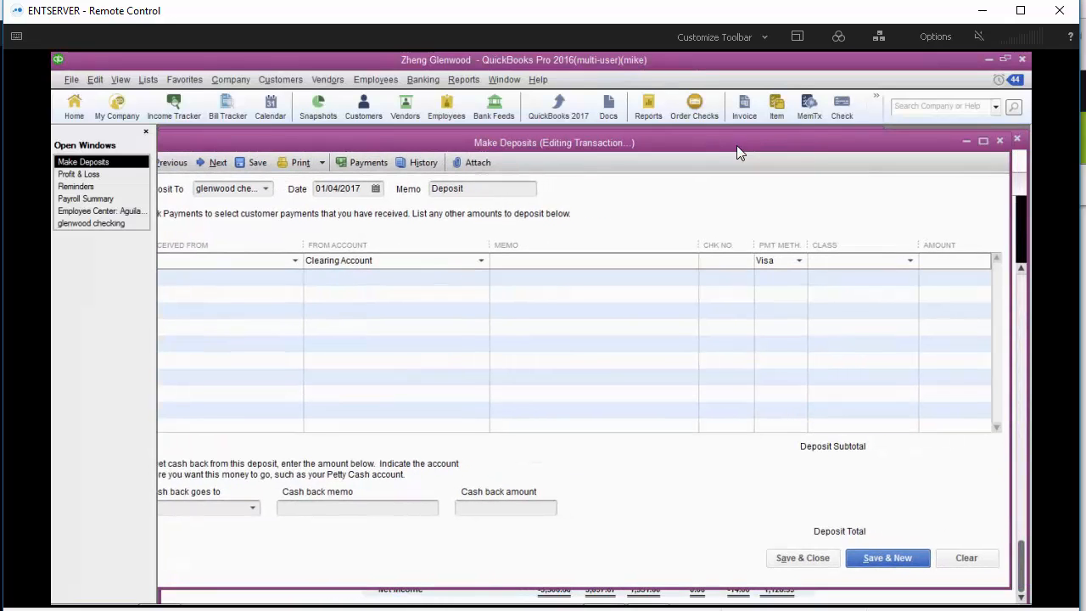
click(979, 142)
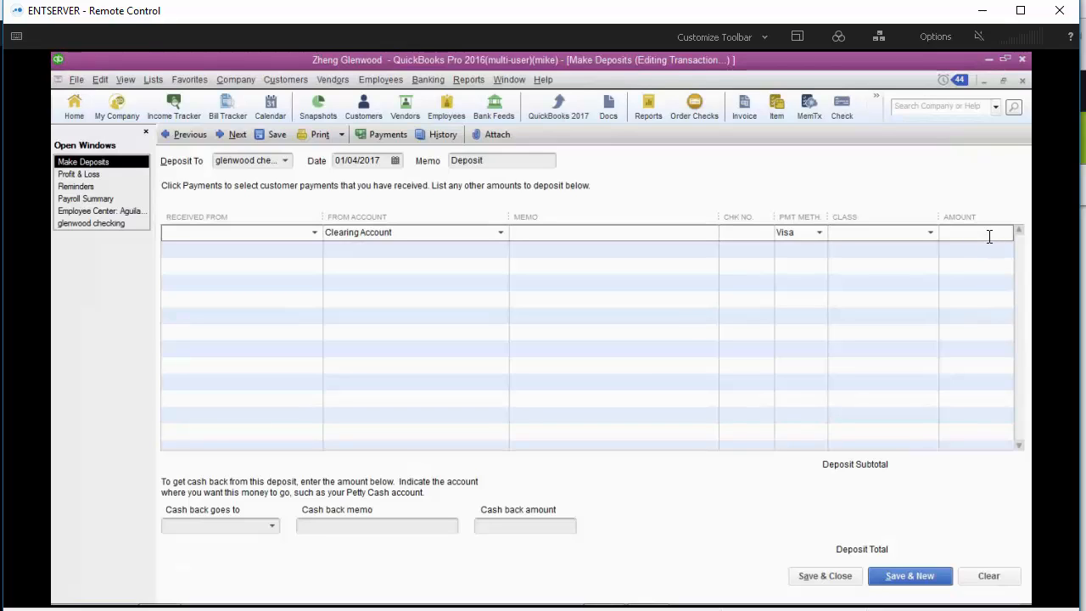
text(3091.1)
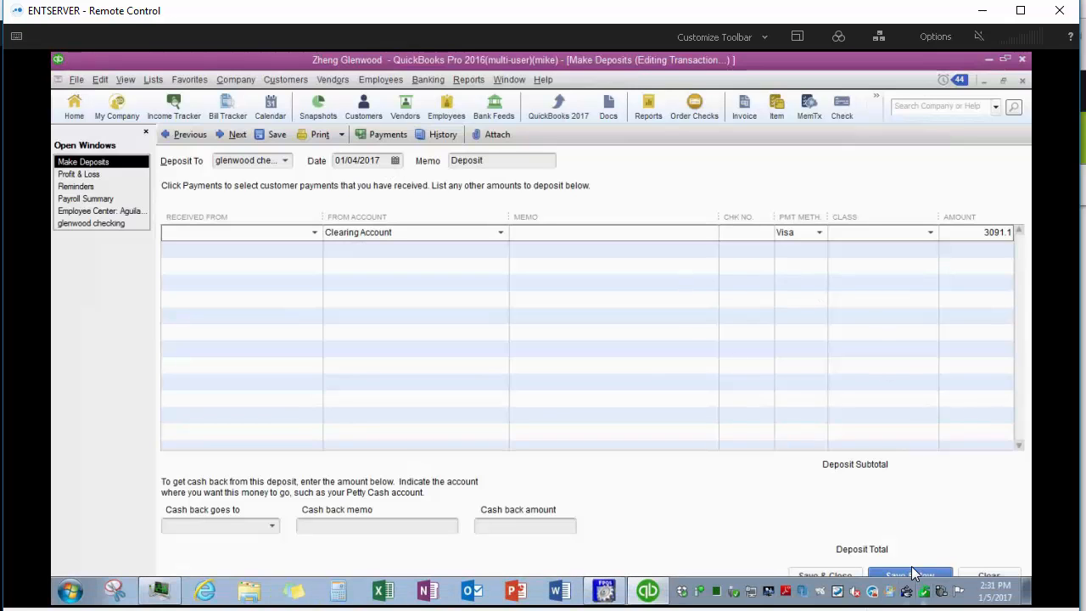
click(910, 575)
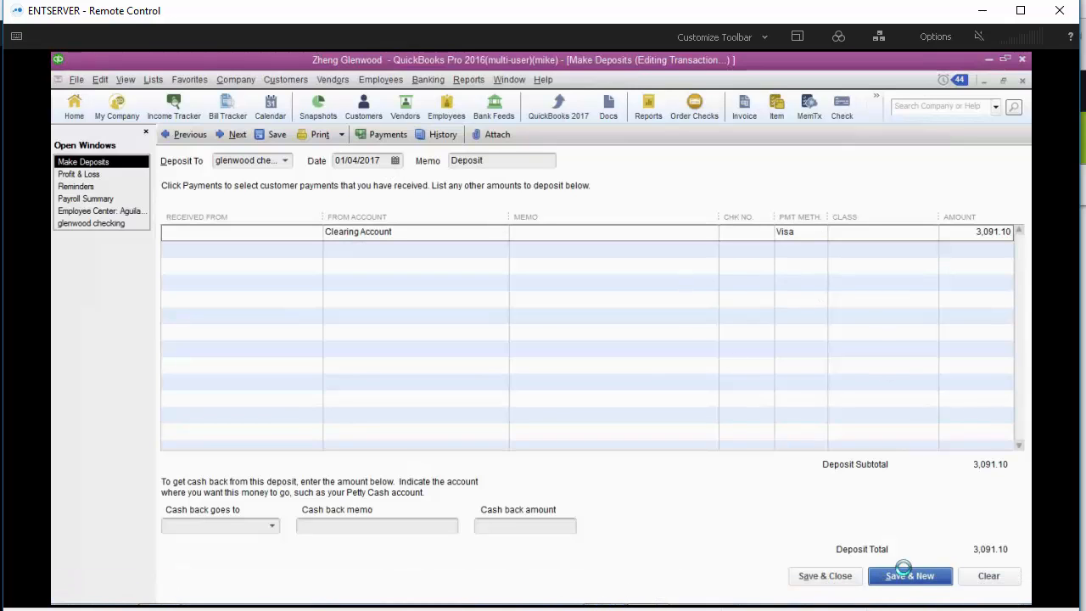
- Record a second deposit from Clearing Account paid by American Express for 111.45 and save it
click(363, 233)
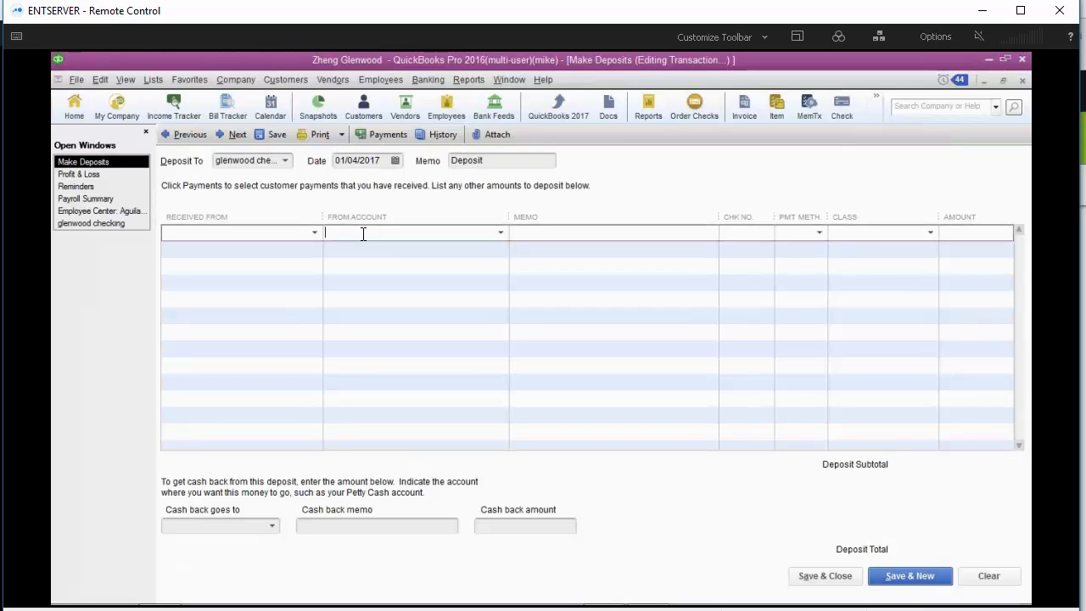
text(Clear)
key(Tab)
key(Tab)
key(Tab)
text(a)
key(Tab)
text(111.45)
key(Return)
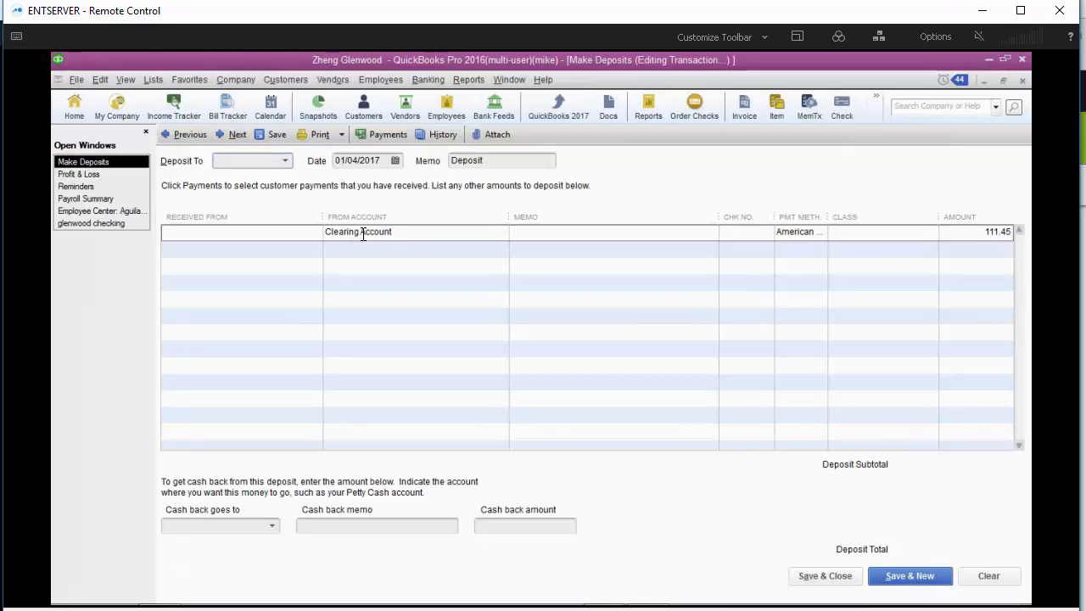
- Record a third deposit from Clearing Account paid in Cash for 357.5 and save it
click(363, 233)
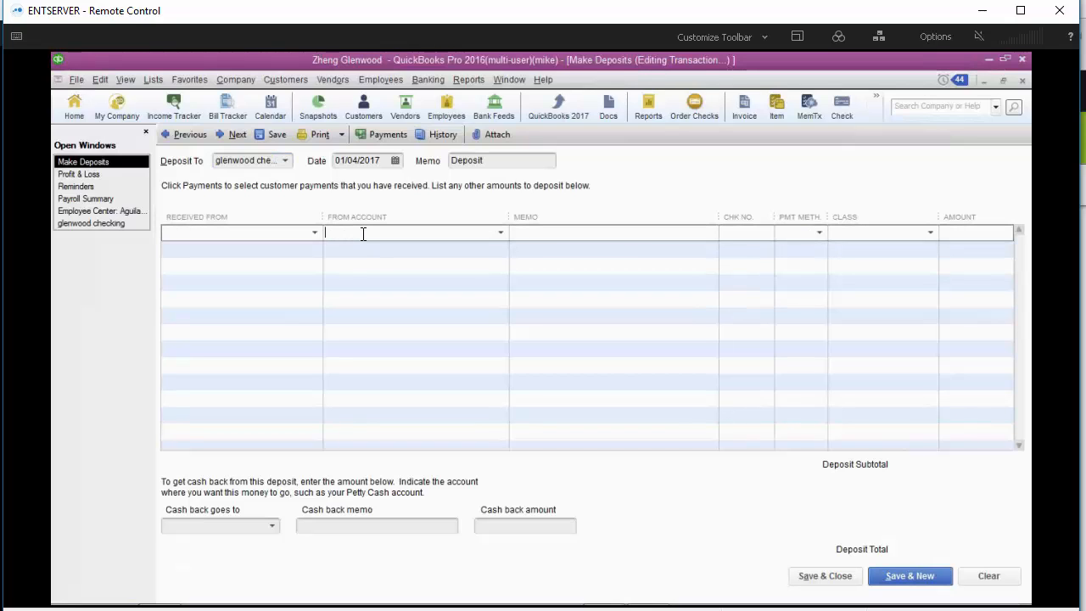
text(cl)
key(Tab)
key(Tab)
key(Tab)
text(c)
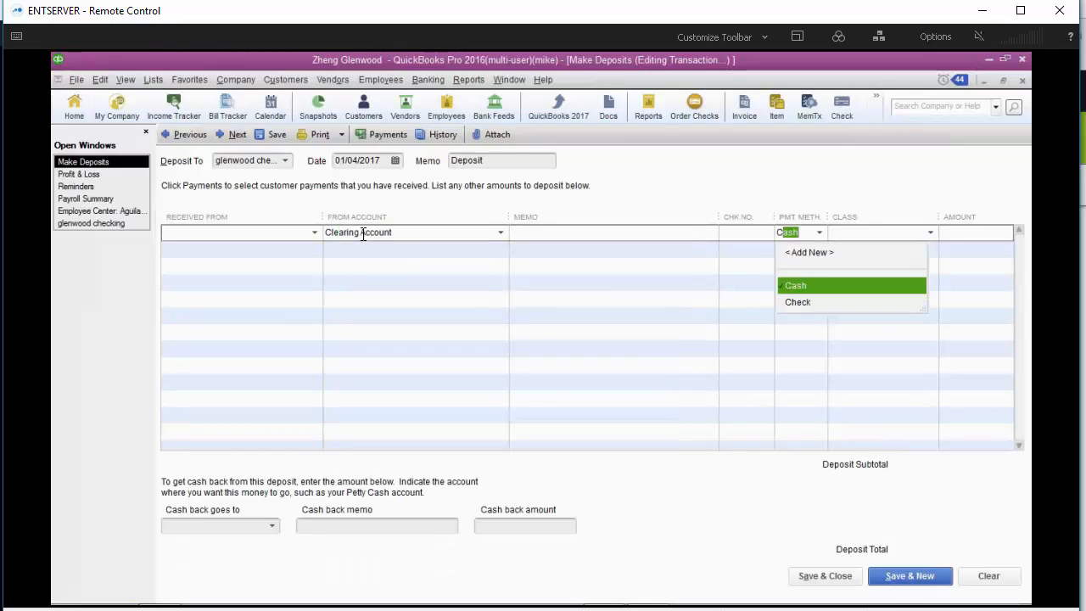
key(Tab)
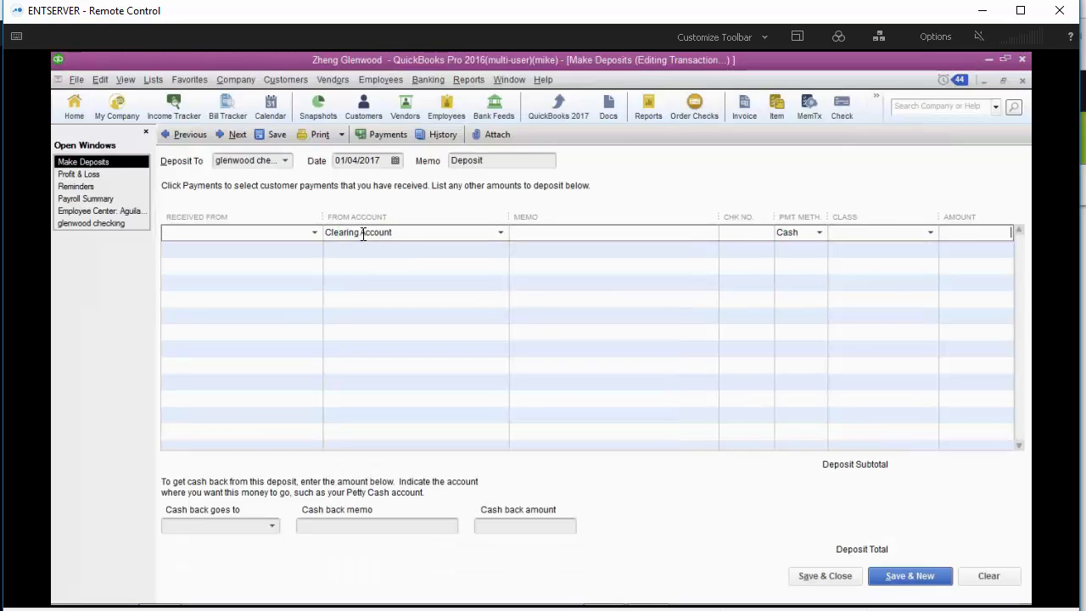
text(357.5)
key(Return)
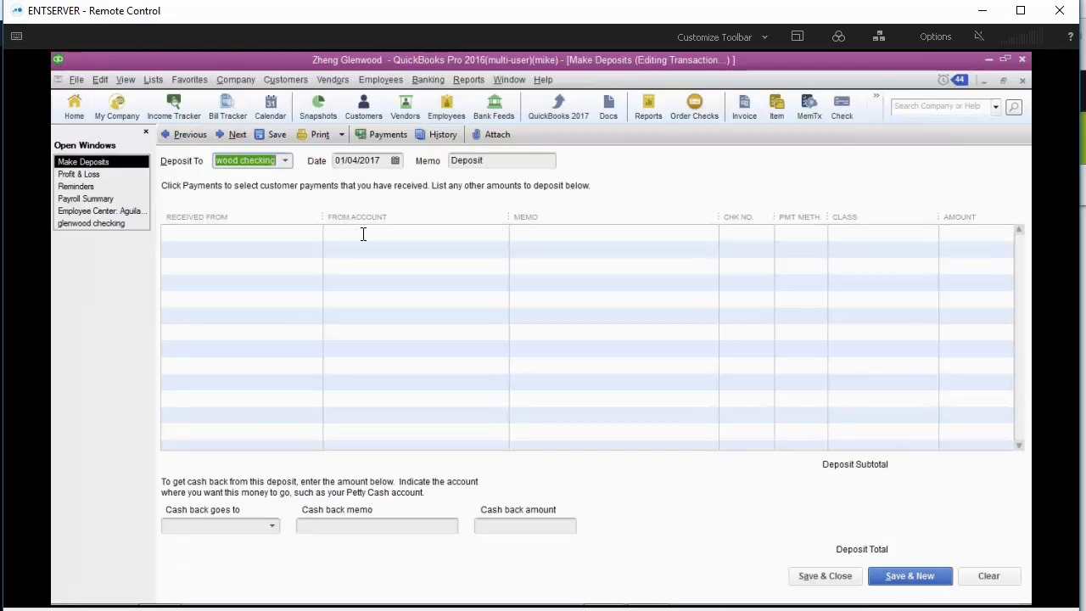
- Try to import an IIF file from the Profit & Loss window while in multi-user mode
click(96, 176)
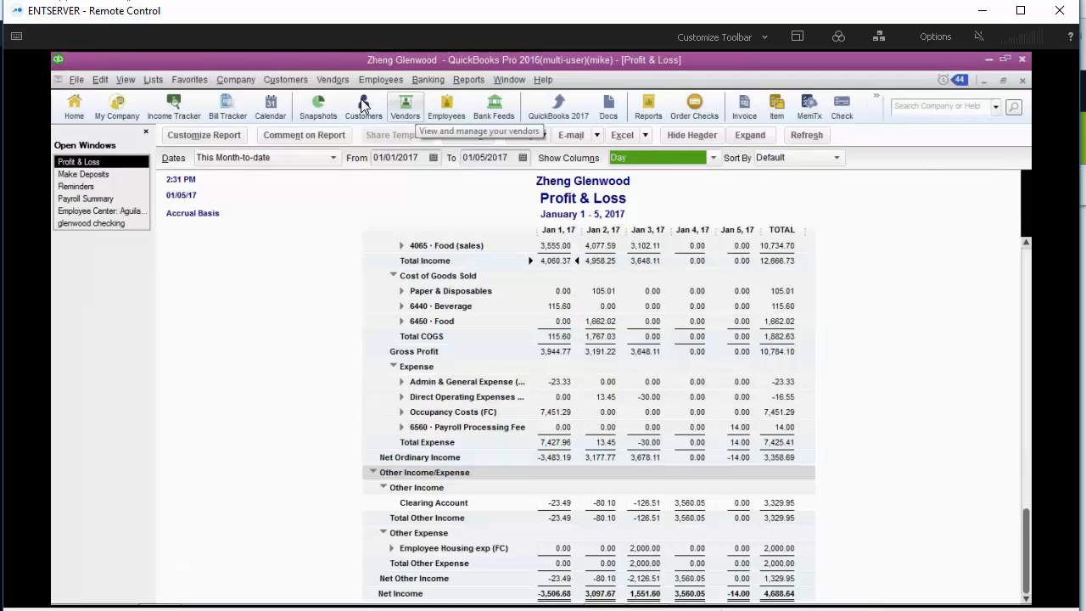
click(76, 80)
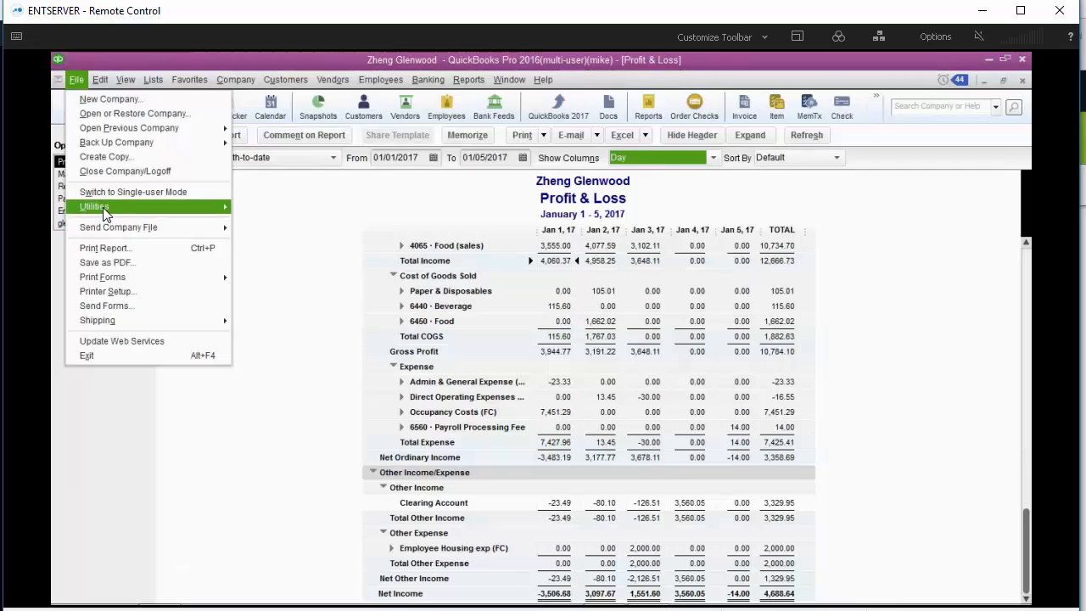
mouse_move(101, 208)
mouse_move(305, 212)
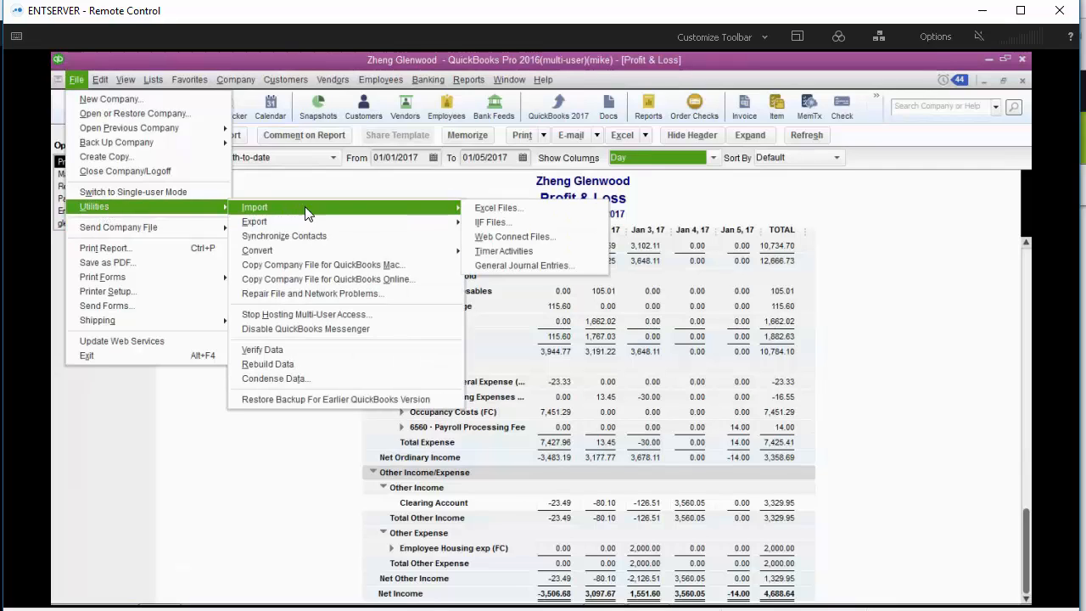
click(496, 224)
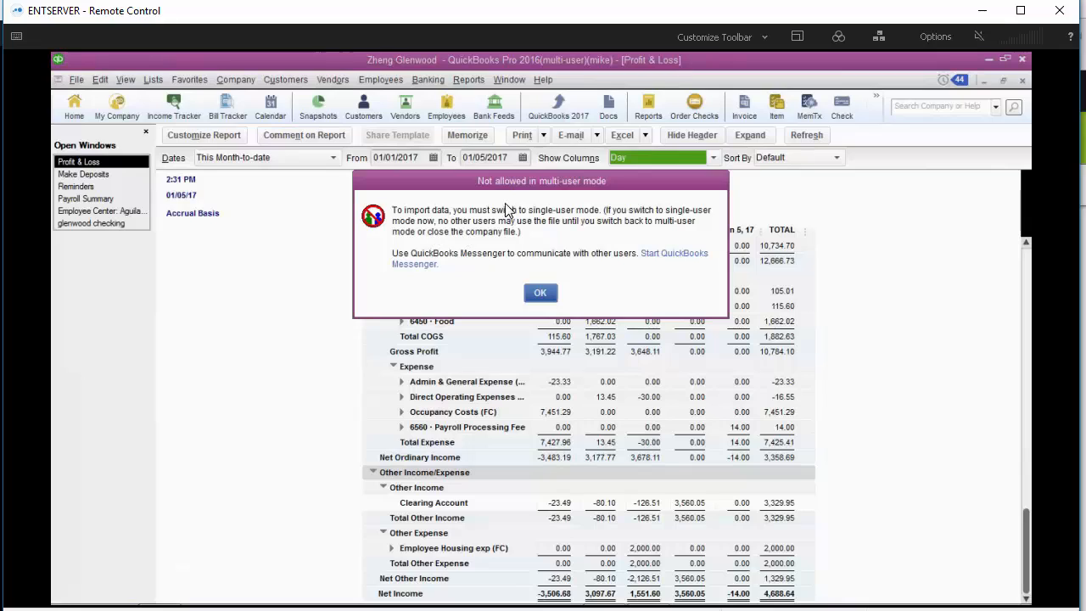
click(540, 295)
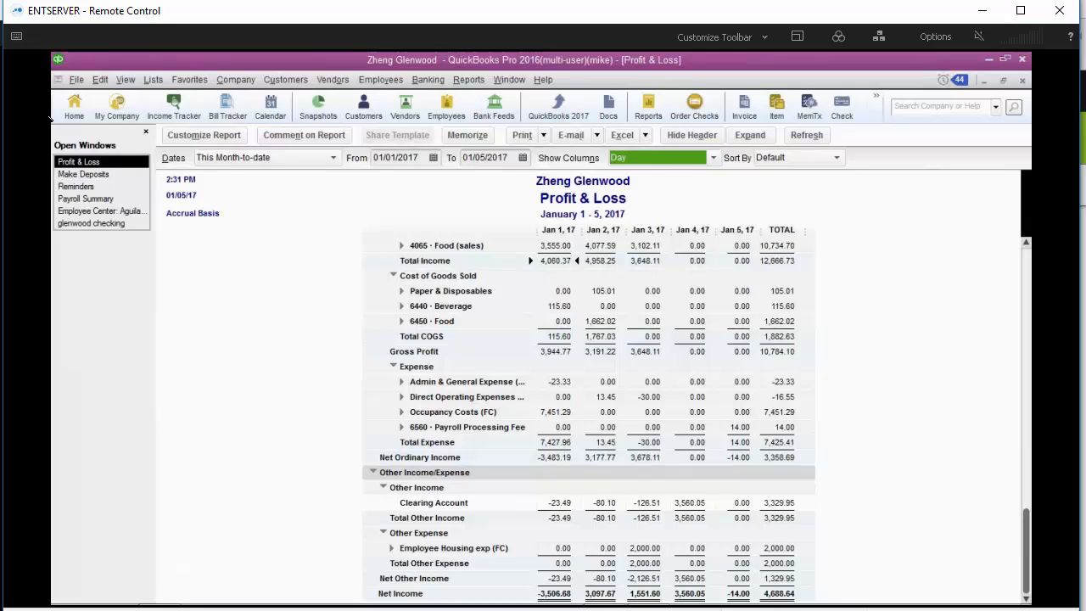
- Switch the company file to single-user mode
click(77, 80)
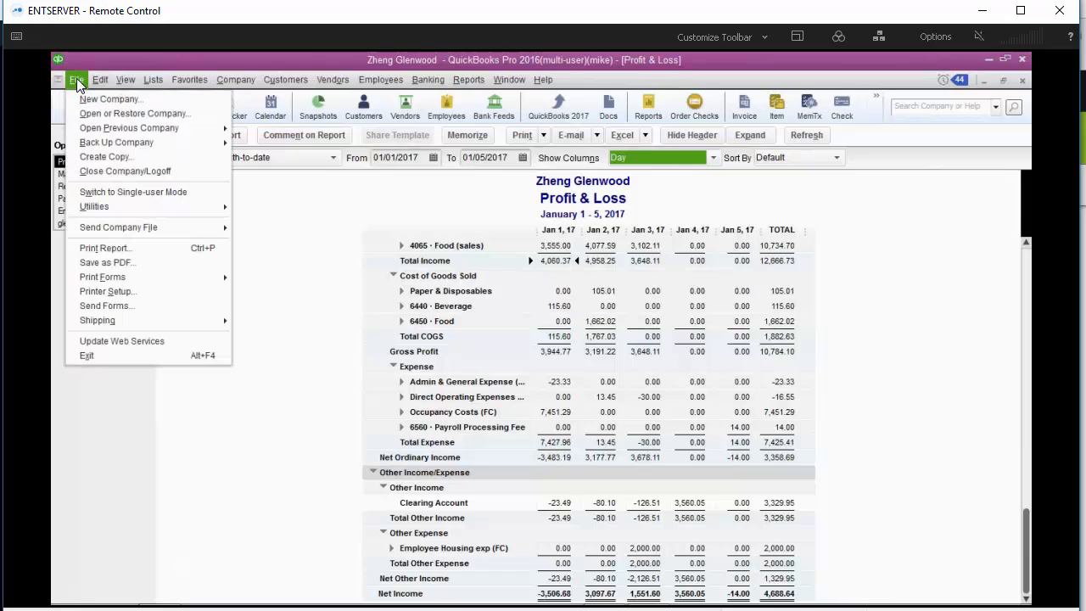
click(127, 195)
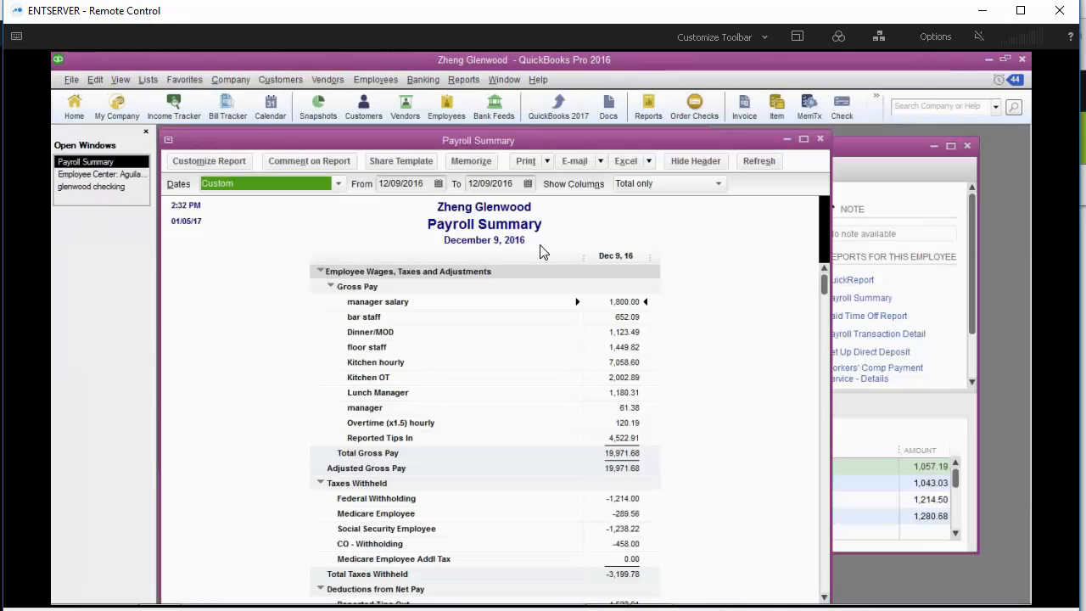
- Open the Profit & Loss Standard report, show columns by Day, and collapse the account rows
click(463, 85)
mouse_move(603, 191)
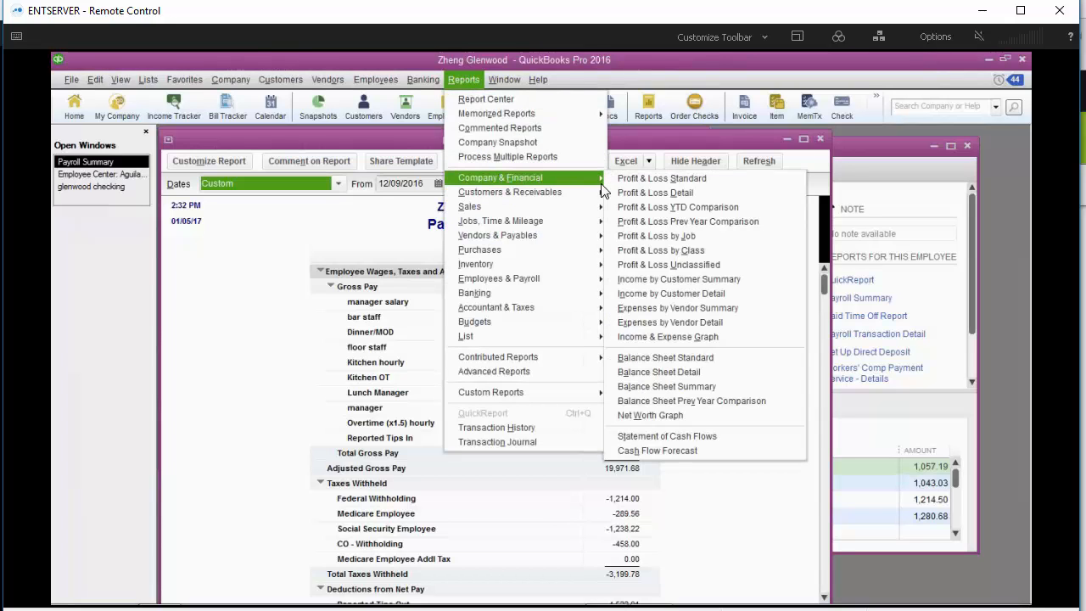
click(652, 178)
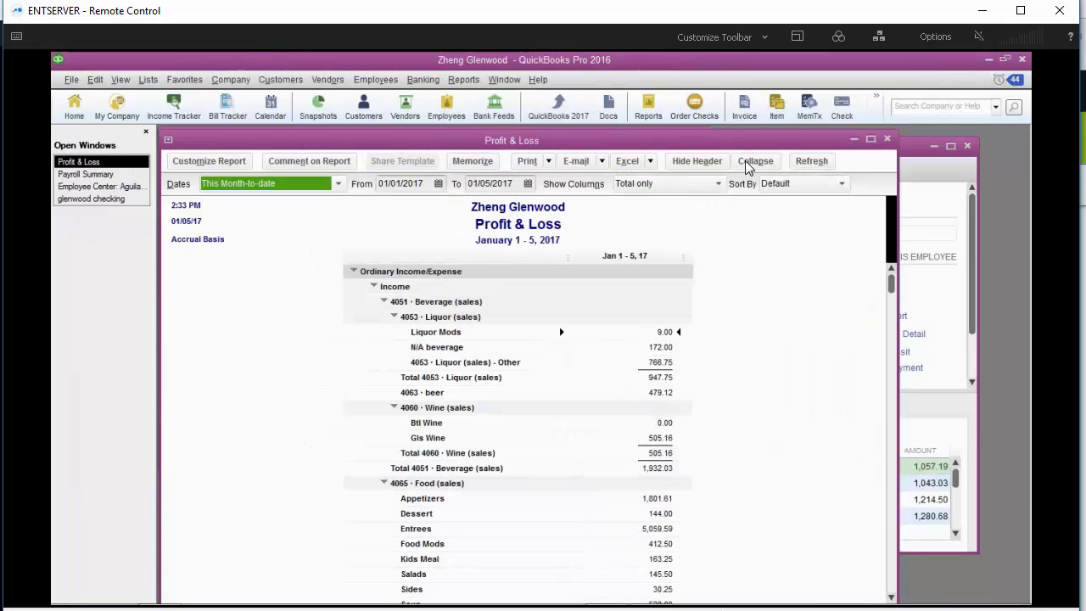
click(703, 186)
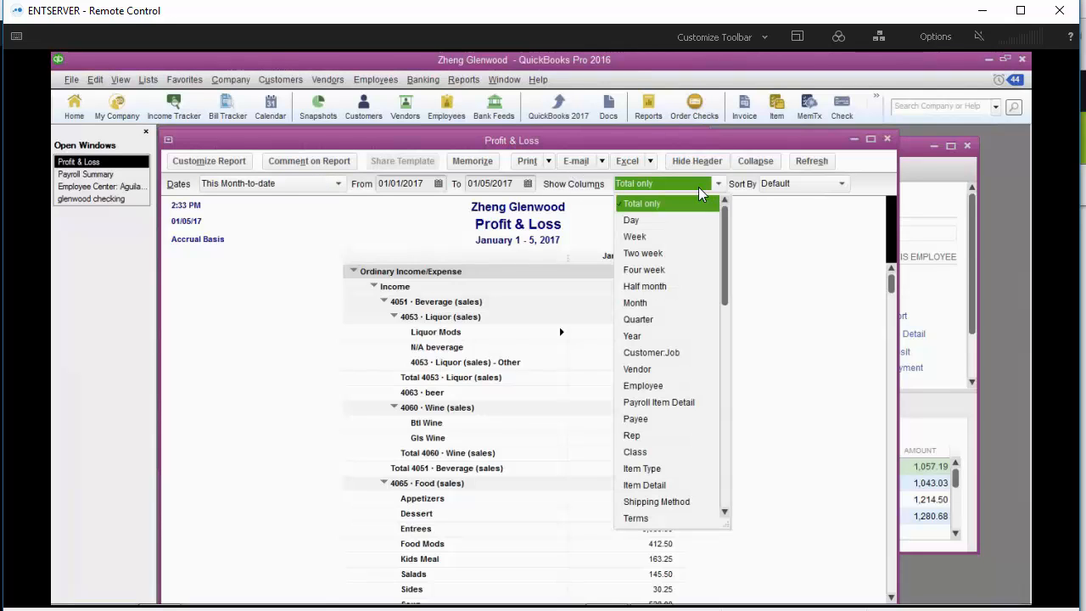
click(652, 214)
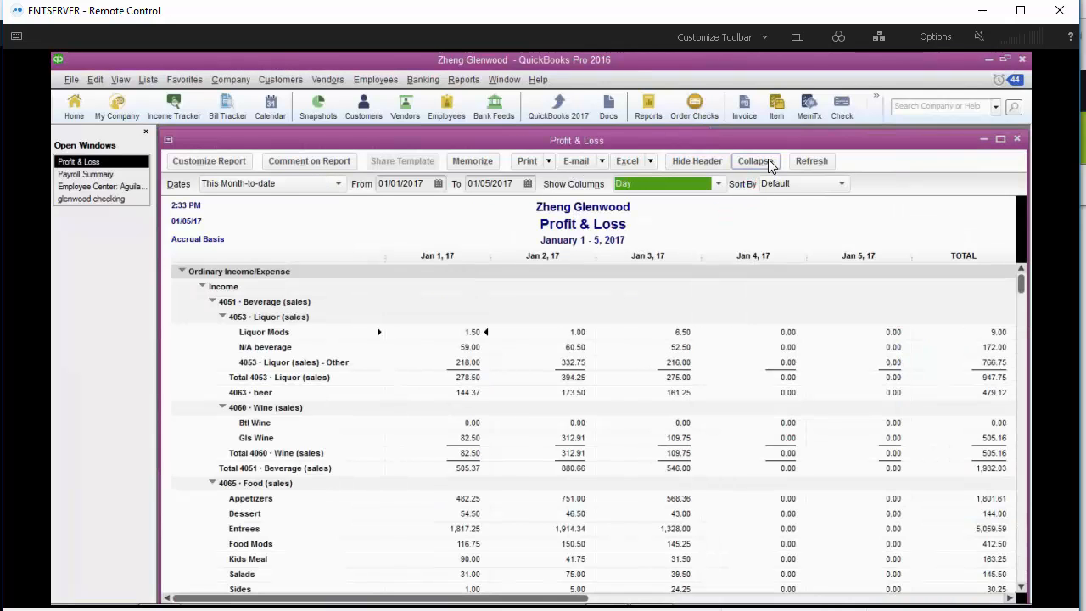
click(766, 160)
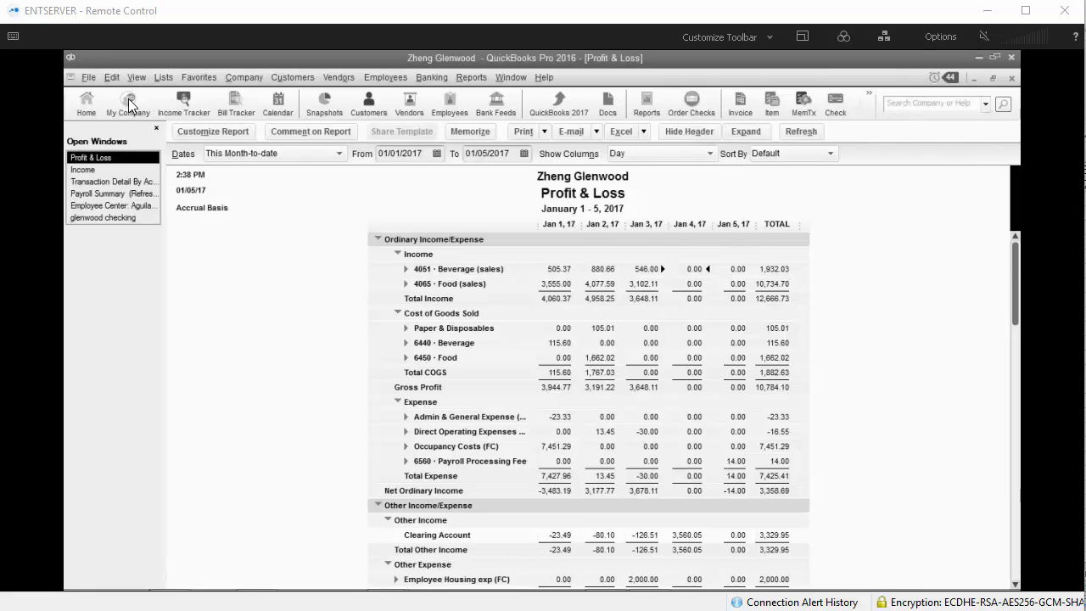
- Import the IIF file QBExport 01.04.2017.iif from the Zheng QB Import folder and refresh the Profit & Loss report
click(89, 79)
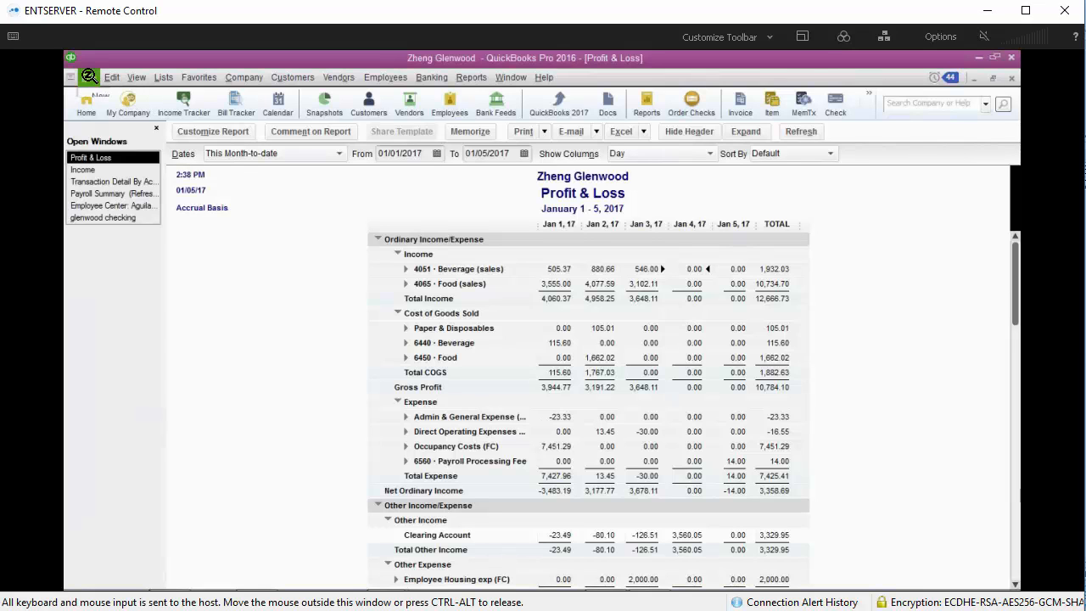
click(89, 77)
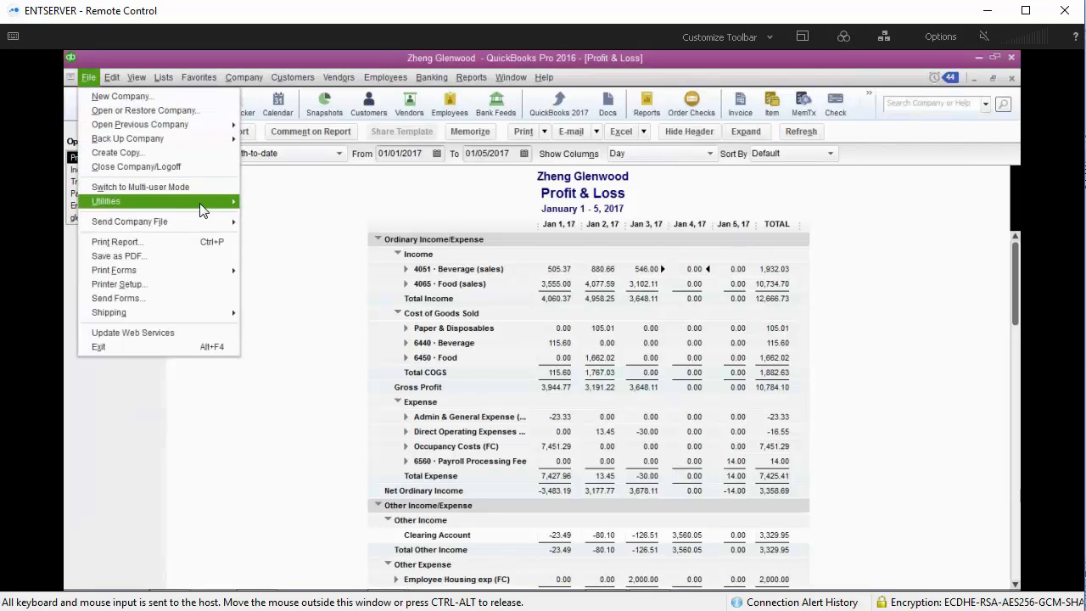
mouse_move(204, 210)
mouse_move(273, 210)
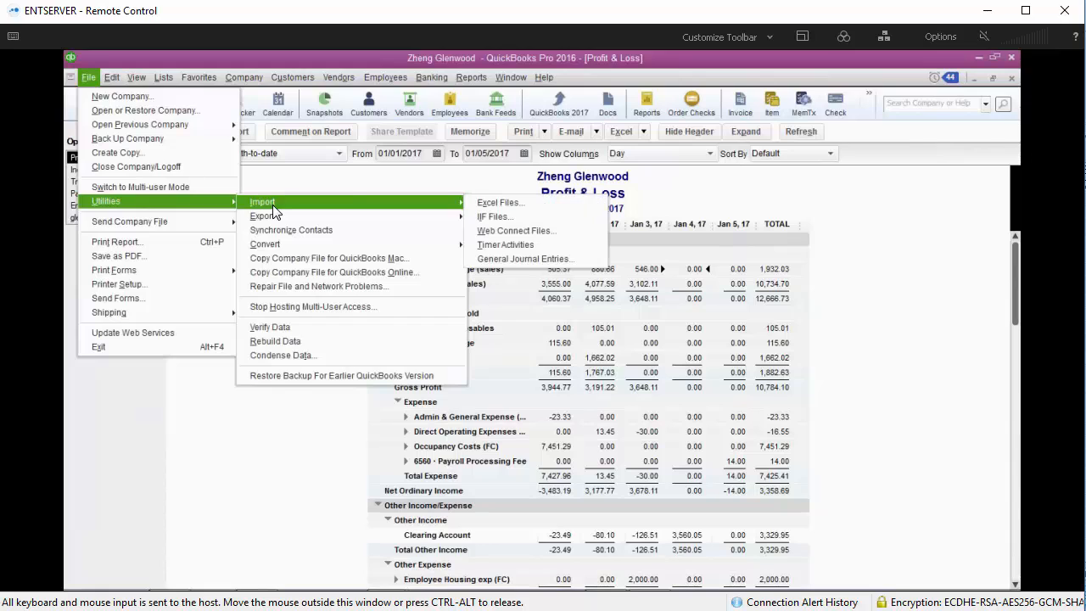
click(508, 217)
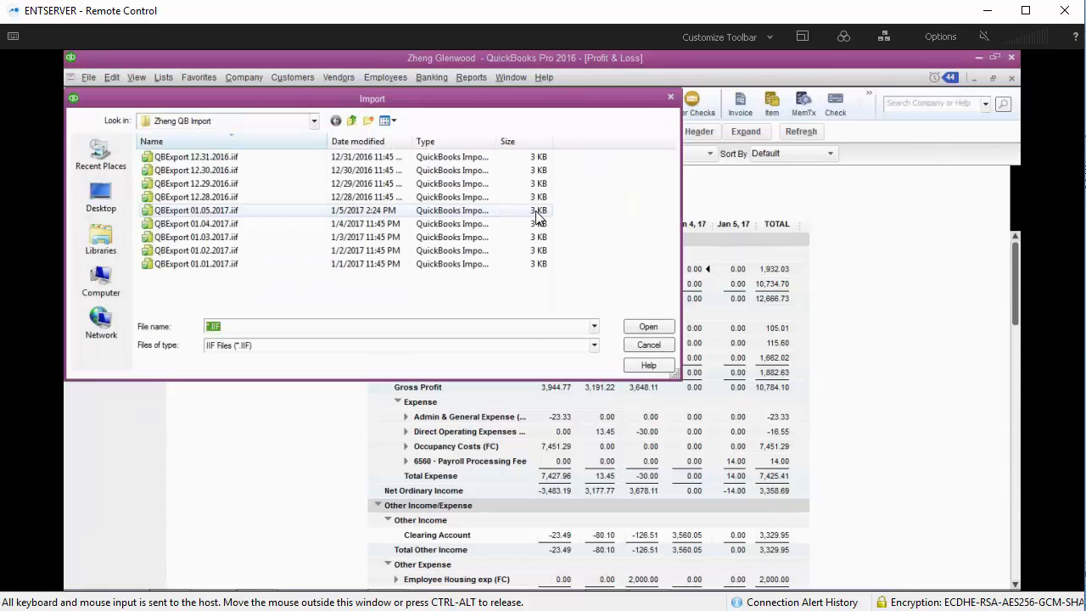
double_click(223, 230)
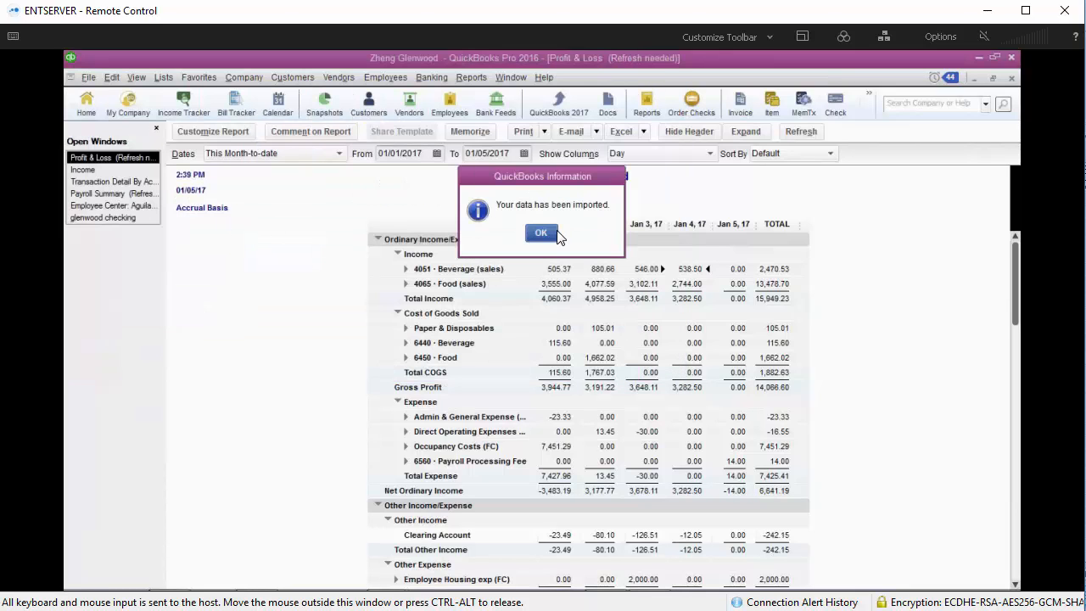
click(547, 234)
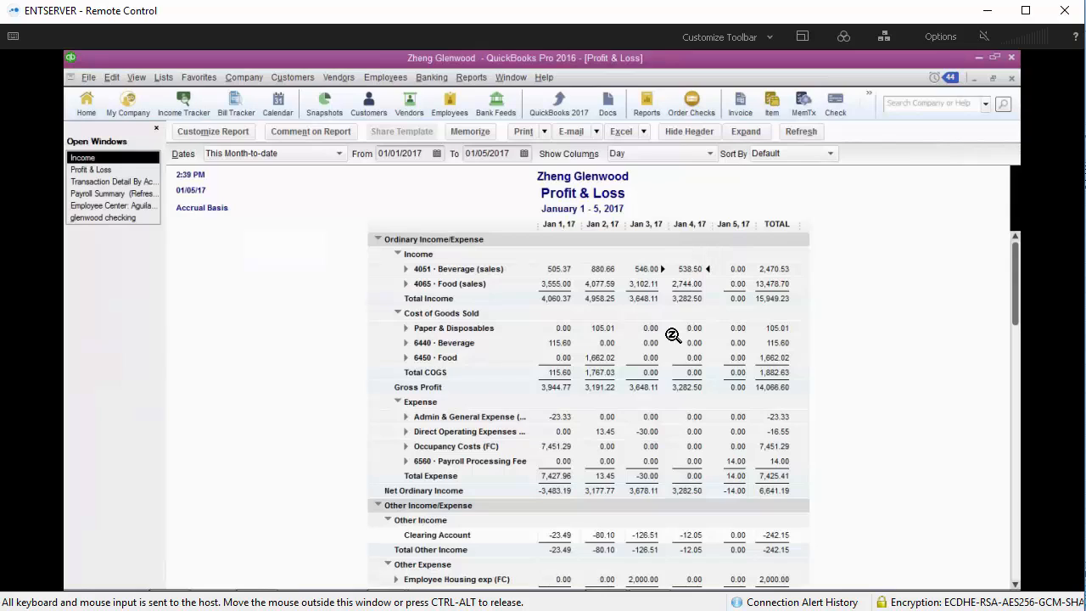
click(802, 132)
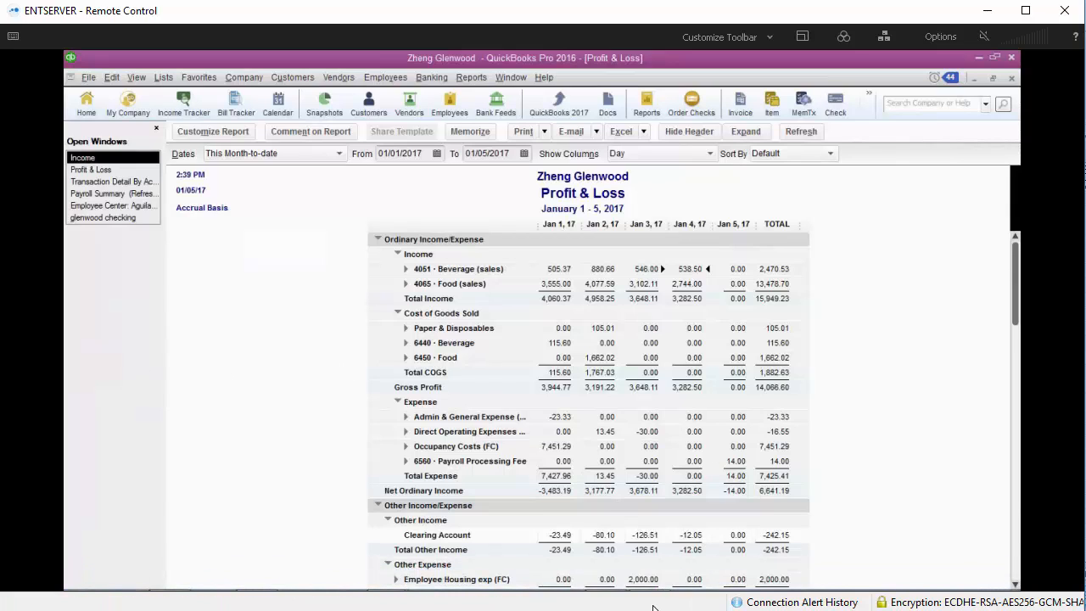
- Switch to the Seed_DSR.XLS 1.4.17.xls workbook in Excel, view its DSR sheet, and return to QuickBooks
mouse_move(390, 588)
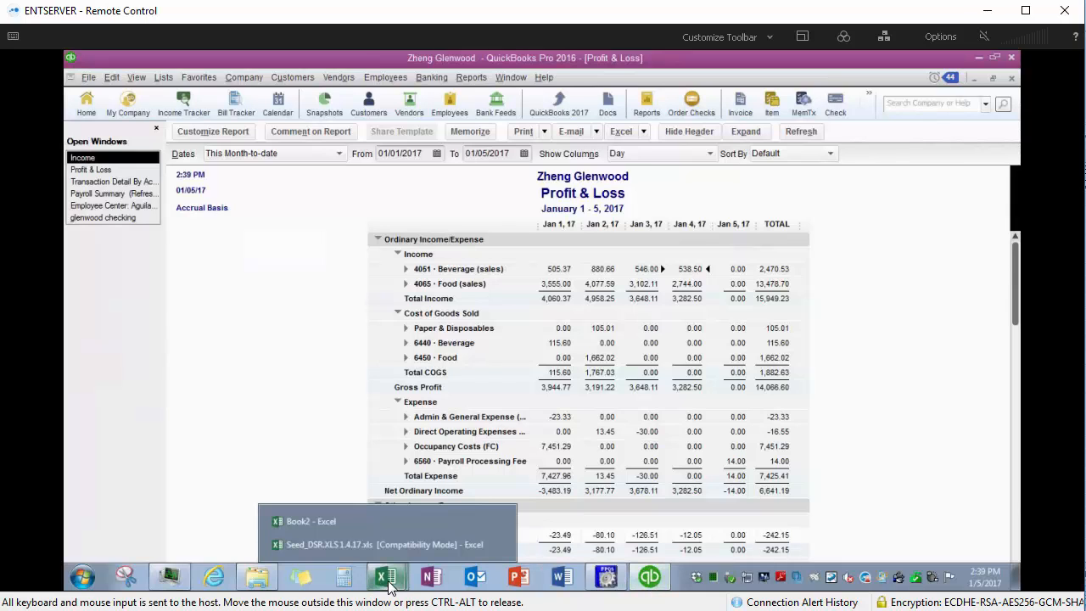
click(370, 550)
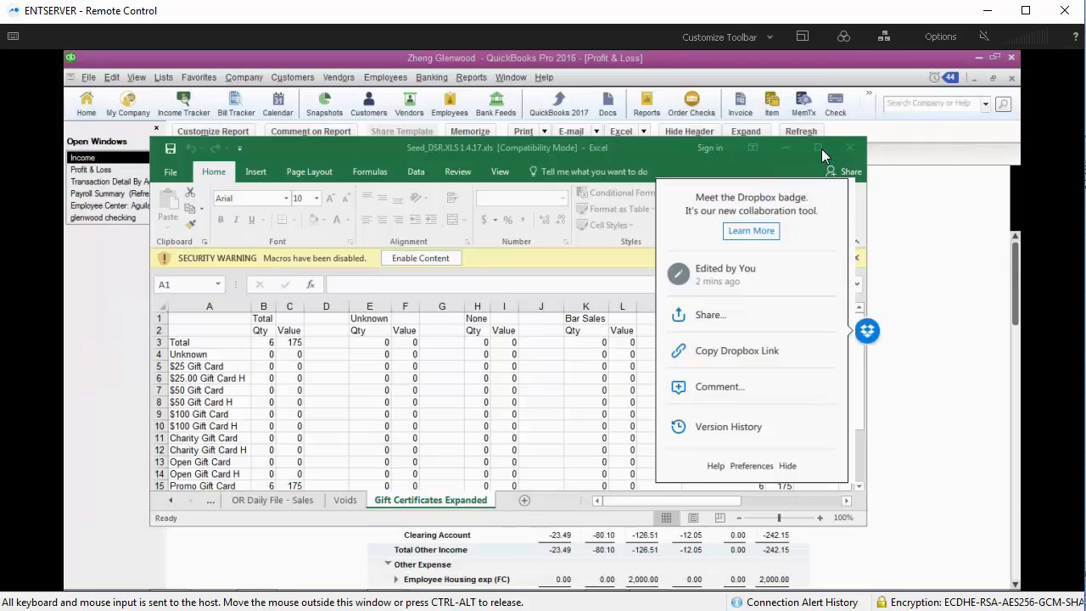
click(815, 149)
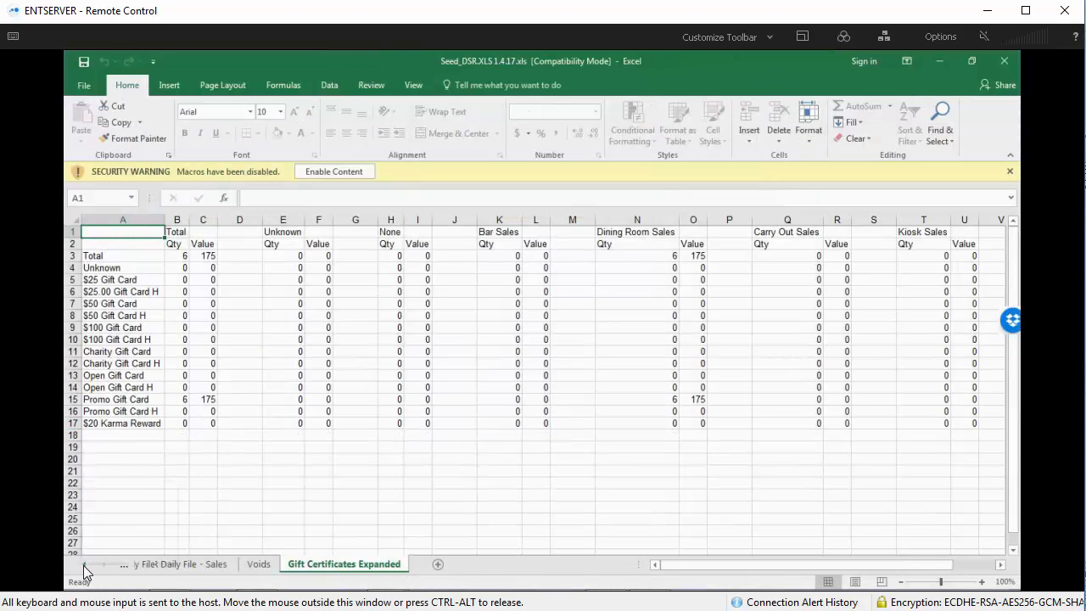
drag(84, 573, 84, 574)
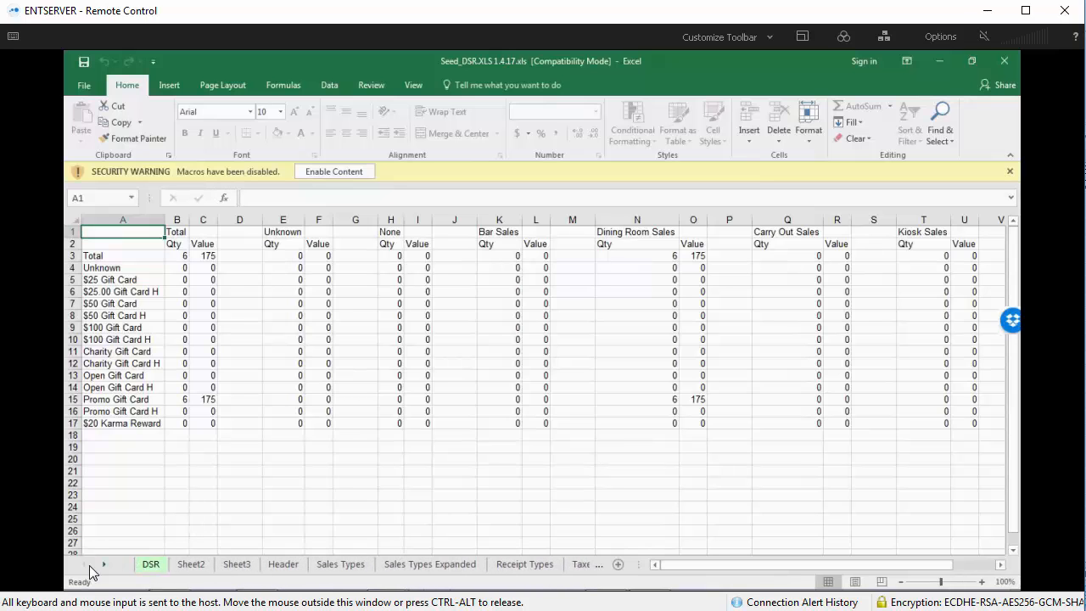
click(151, 565)
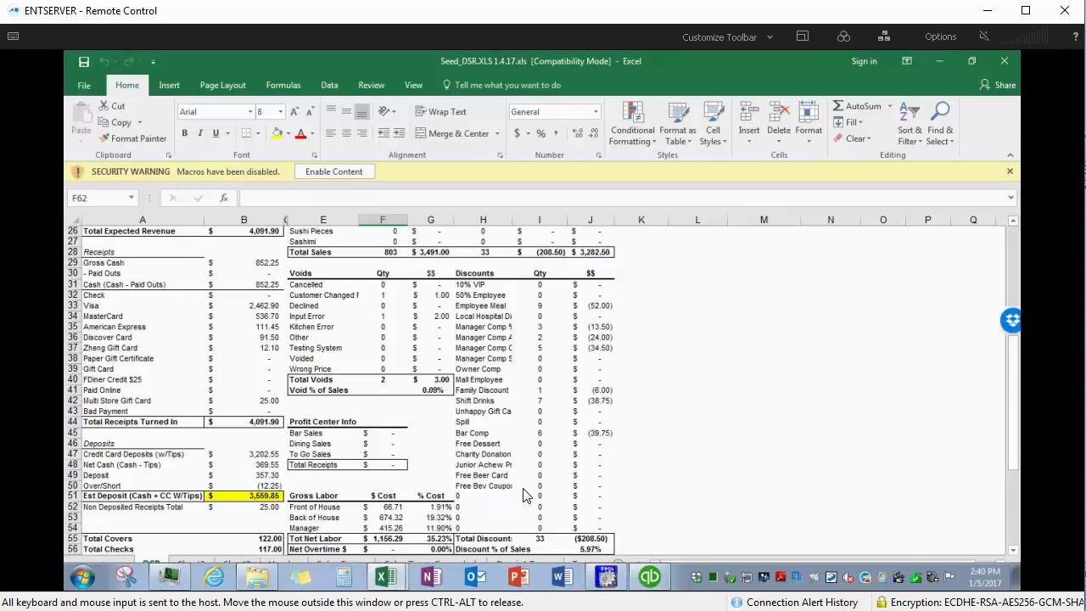
click(649, 580)
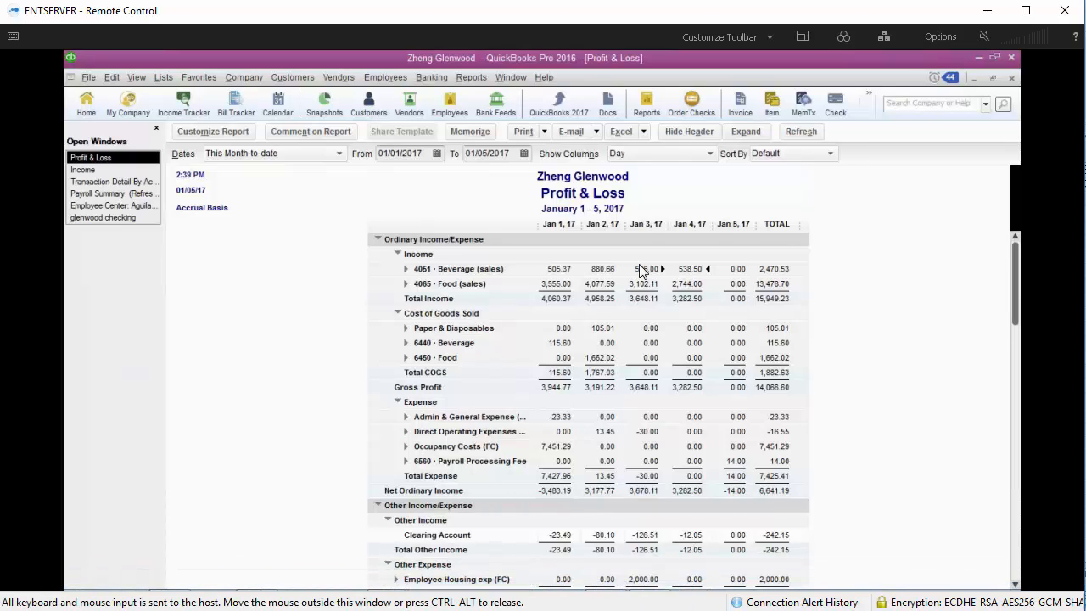
- Expand the Profit & Loss report to show the detailed income accounts by day
click(746, 134)
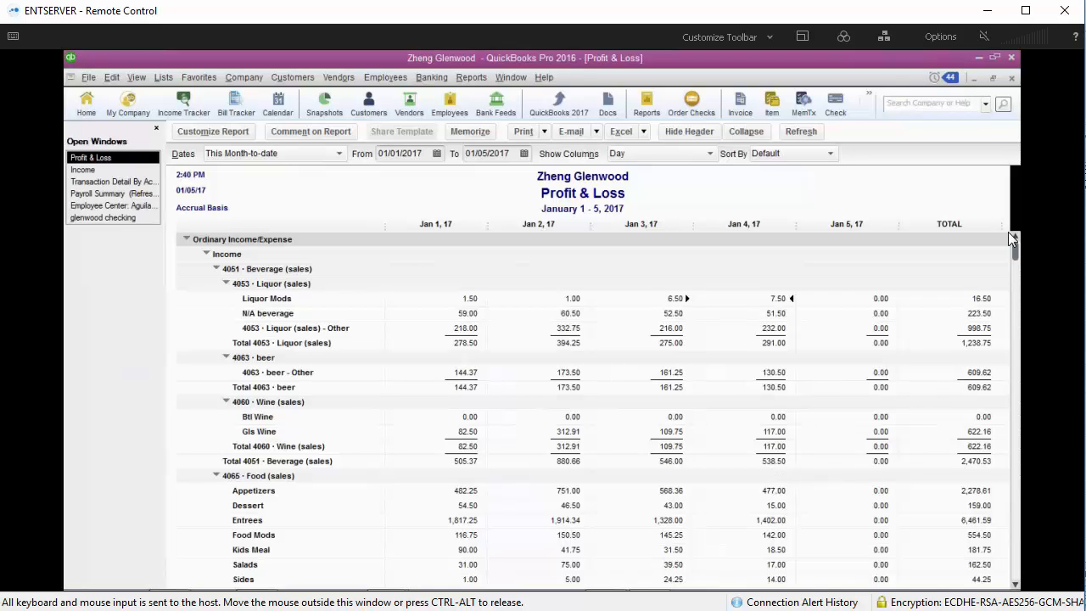
drag(1018, 266, 1018, 299)
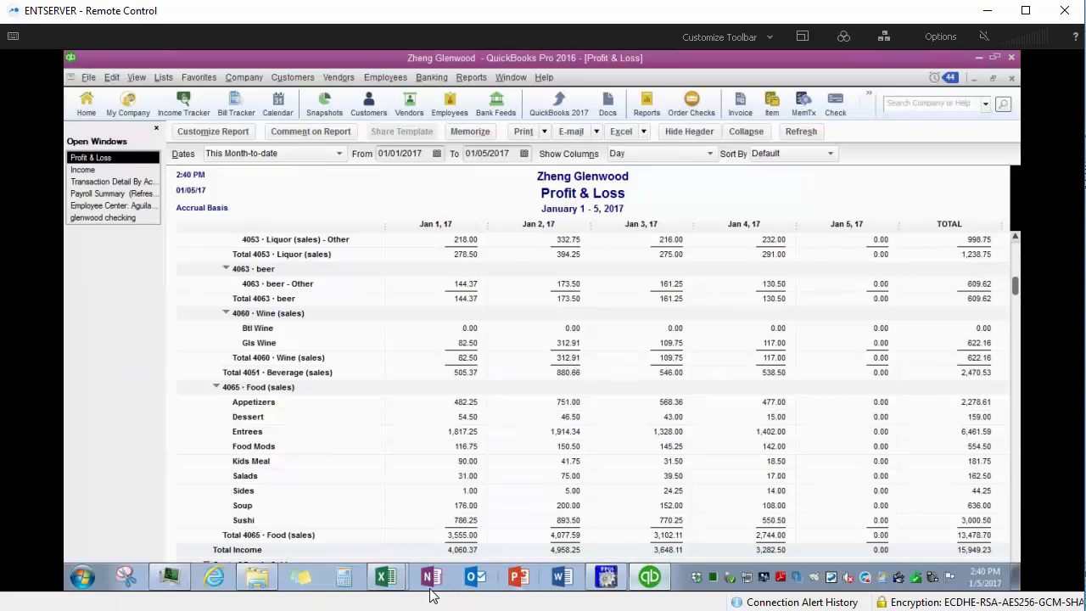
- Switch to the Seed_DSR.XLS 1.4.17.xls workbook and select the Appetizers net sales cell on the DSR sheet
mouse_move(395, 585)
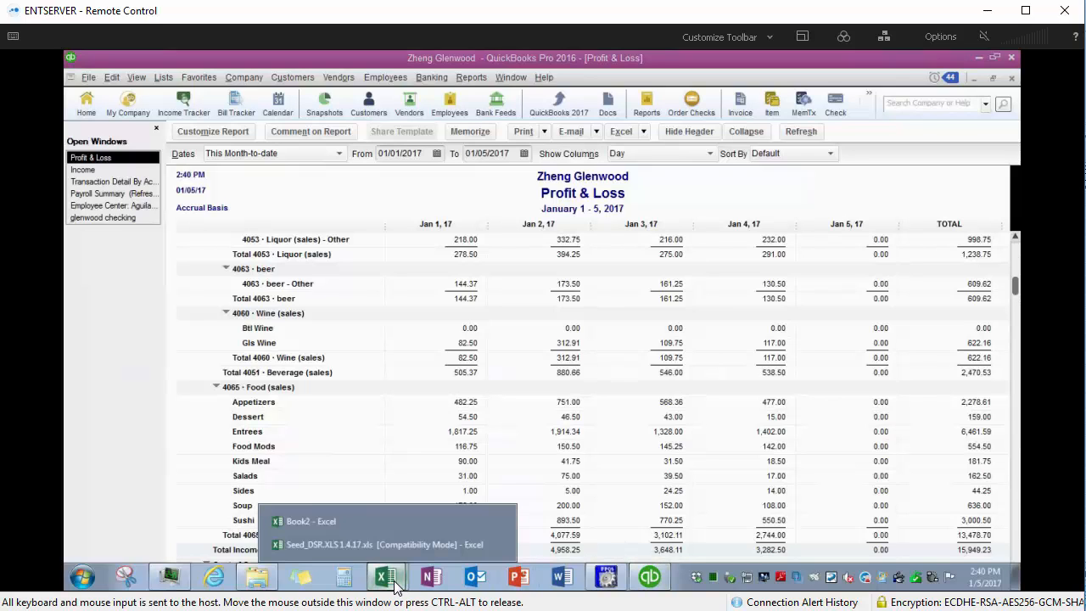
click(340, 545)
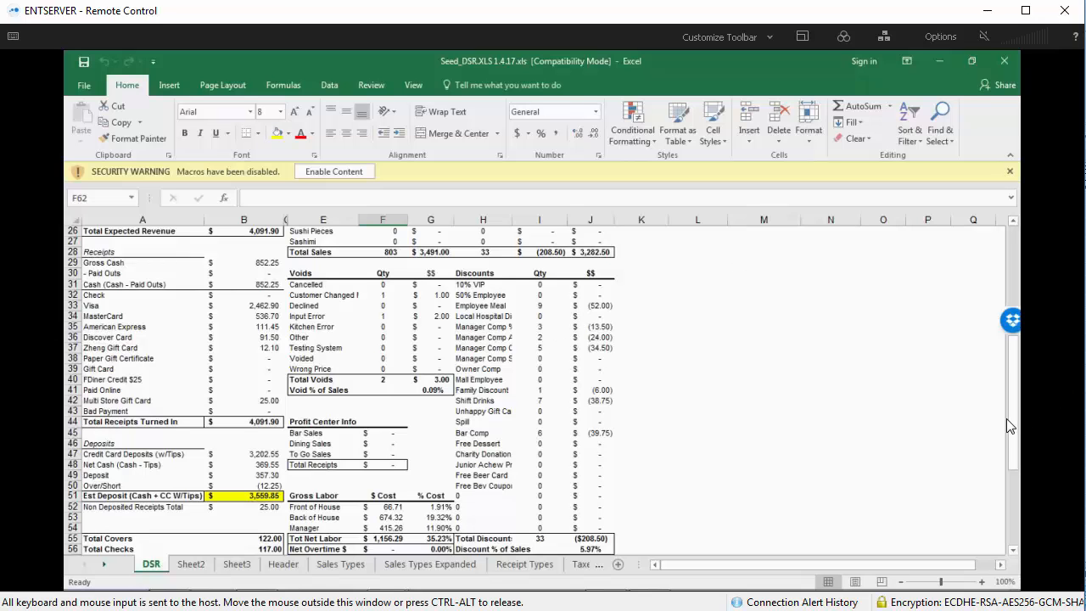
drag(1012, 424, 1014, 285)
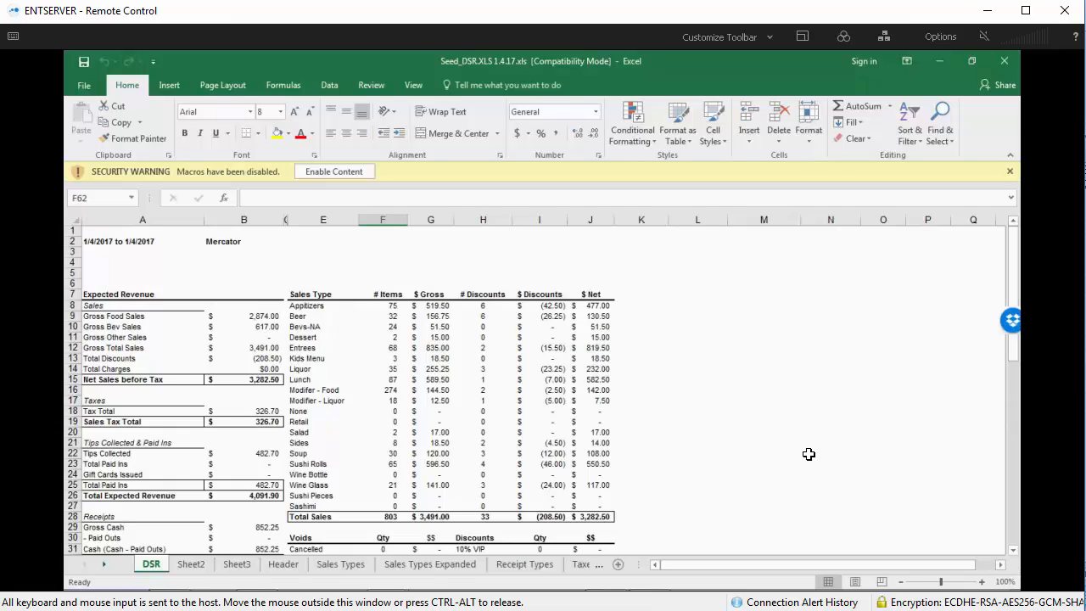
click(607, 303)
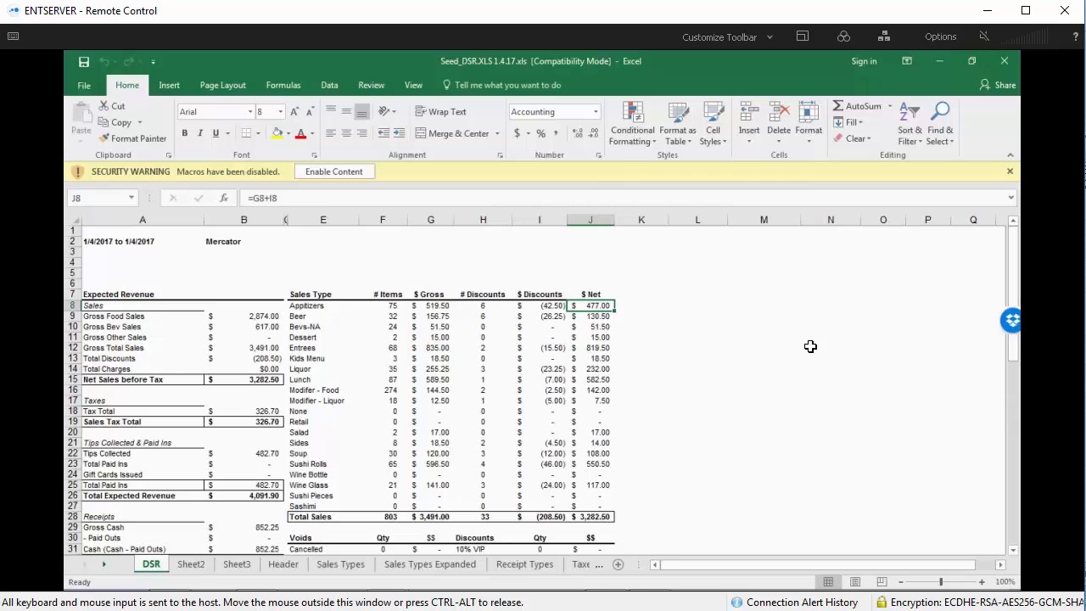